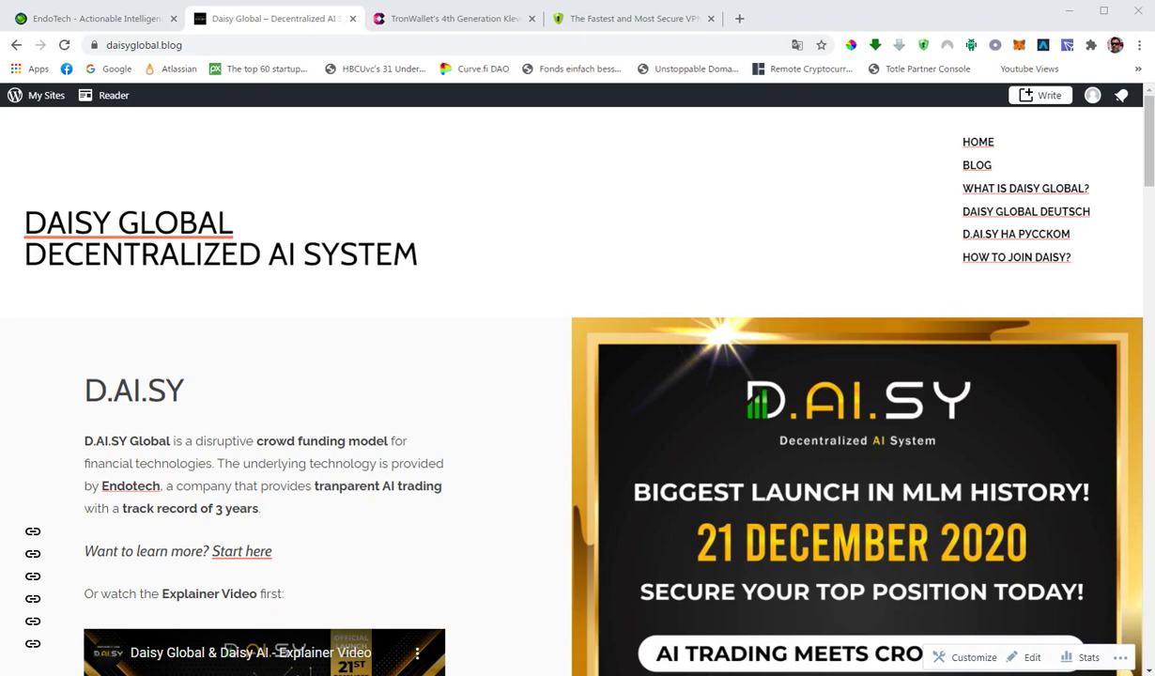
Open the How to Join Daisy? page on the Daisy Global blog and read its Klever Wallet recommendation.
scroll(415, 338, down, 10)
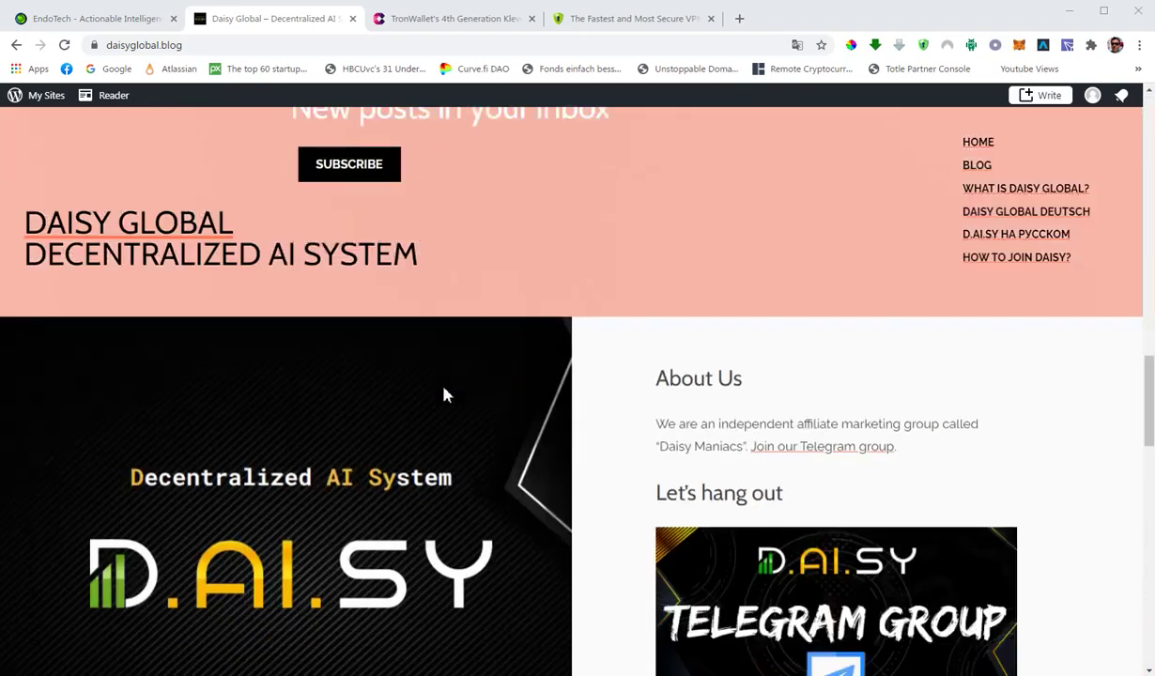
scroll(445, 394, up, 3)
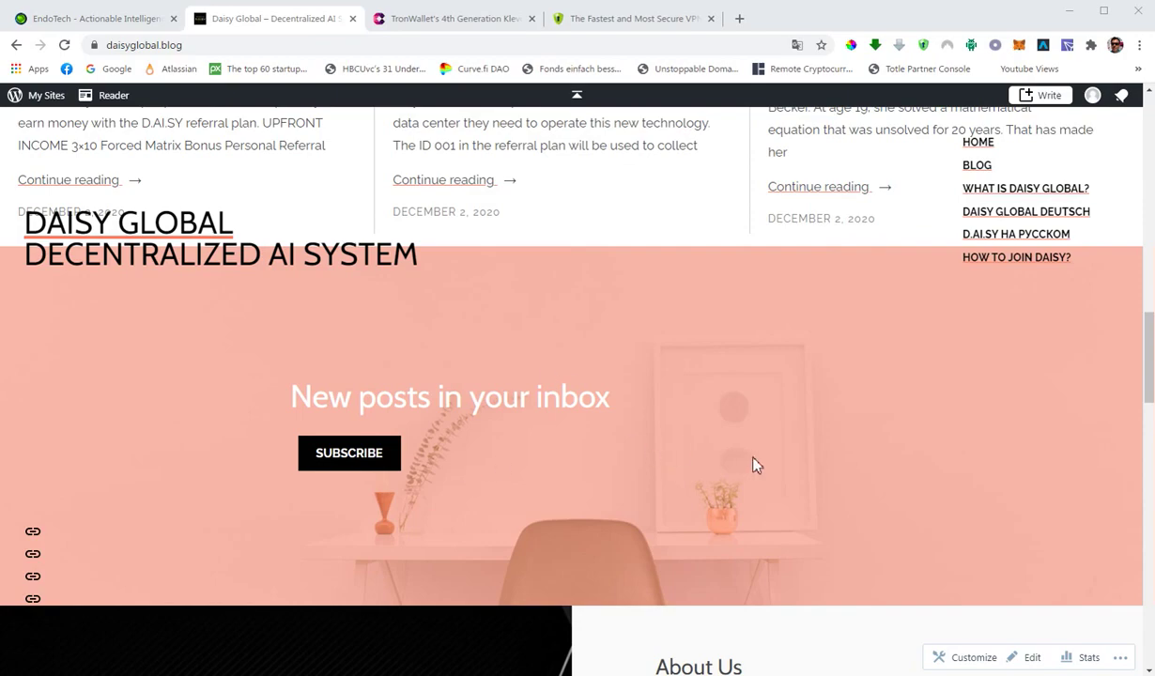
scroll(740, 409, up, 8)
scroll(740, 411, up, 3)
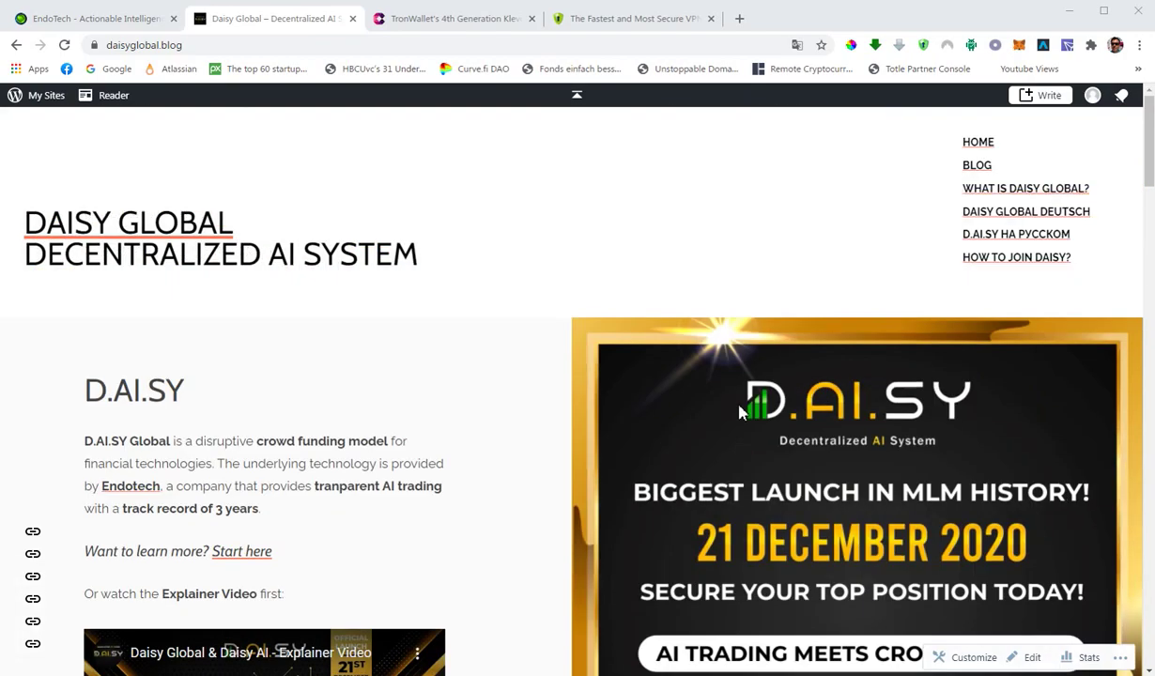
click(1022, 260)
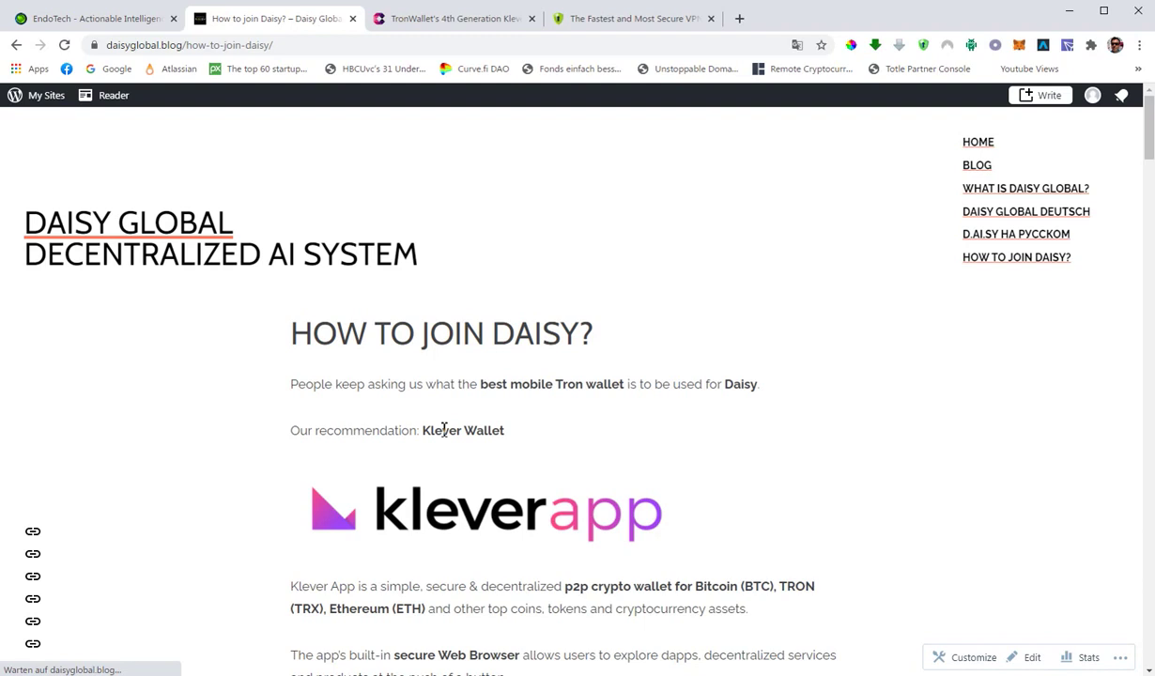
scroll(443, 431, down, 1)
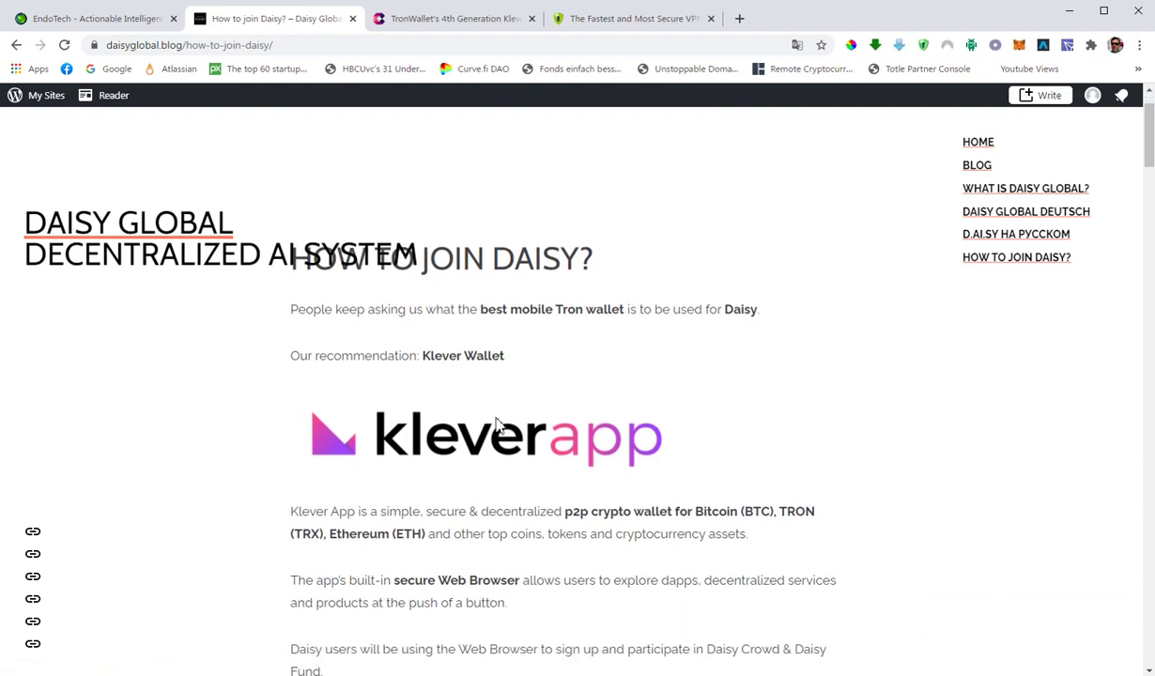
scroll(500, 380, down, 1)
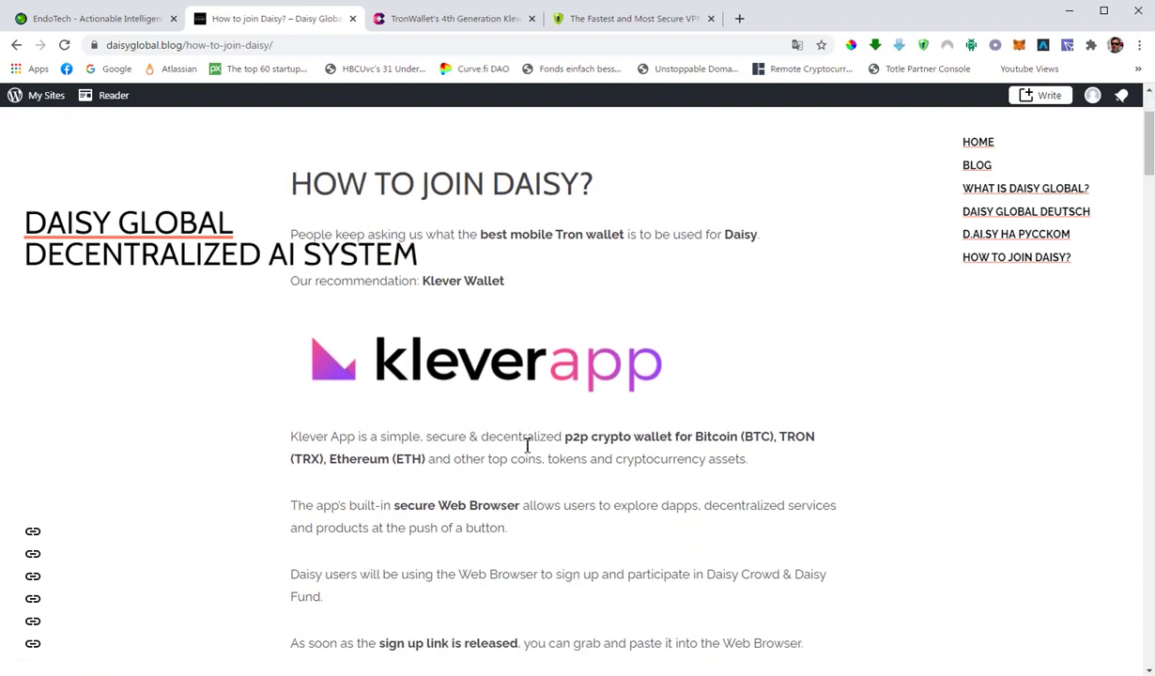
scroll(507, 439, down, 1)
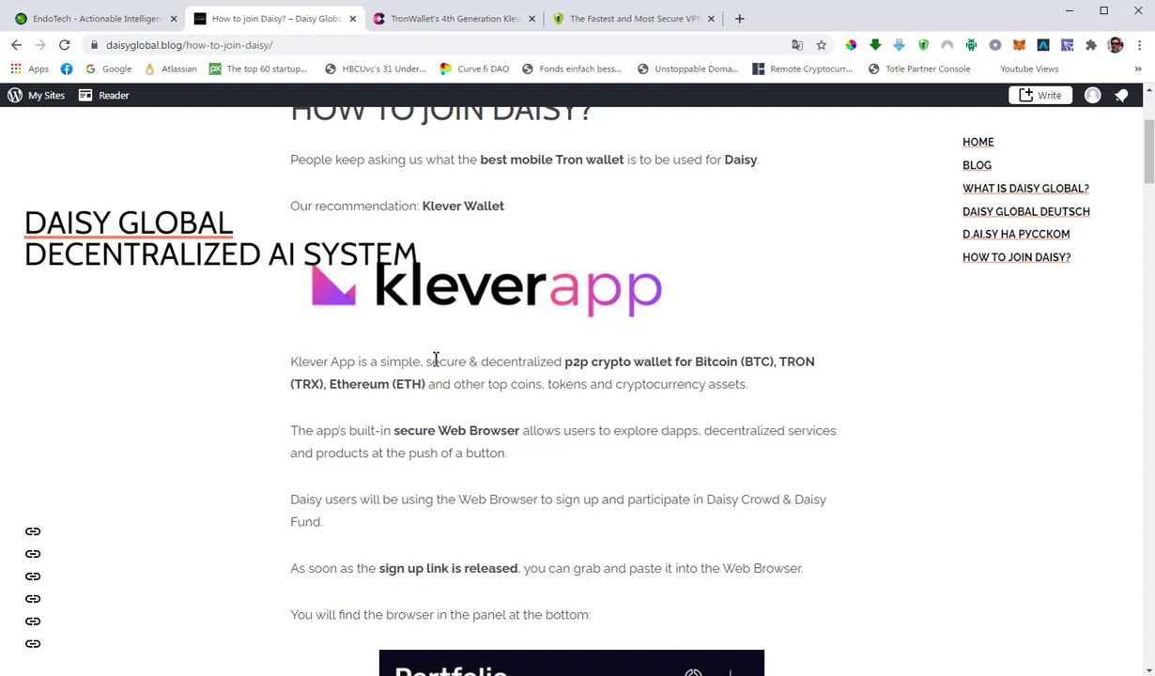
drag(432, 362, 713, 376)
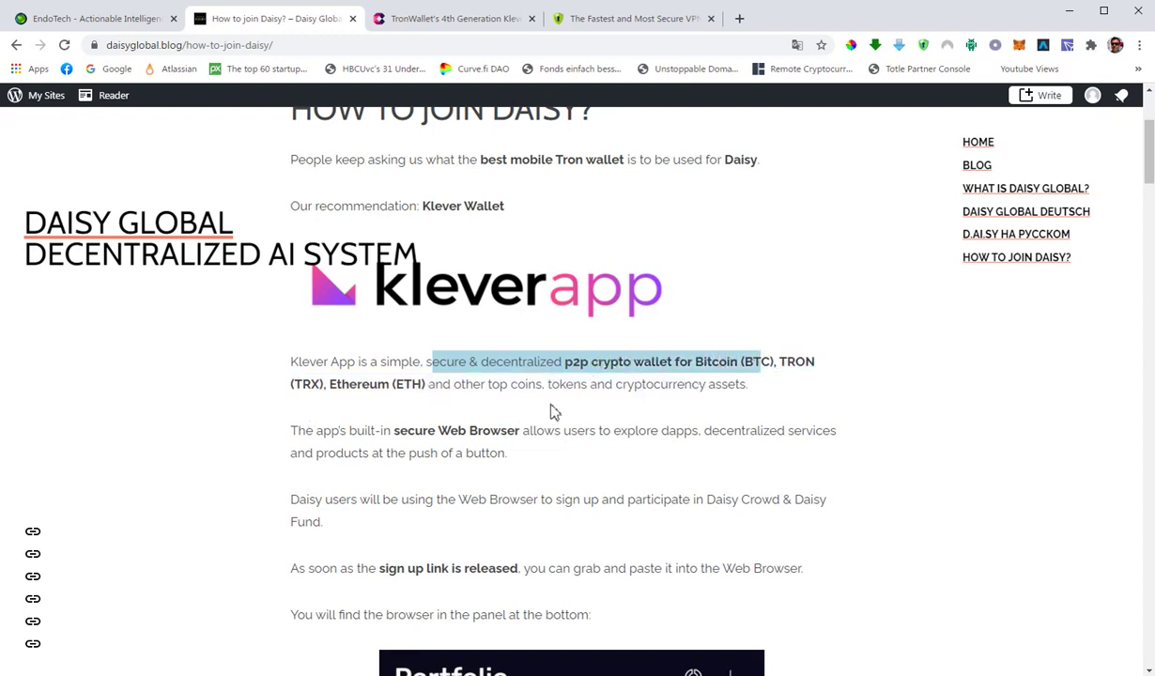
scroll(507, 441, down, 2)
scroll(489, 422, up, 2)
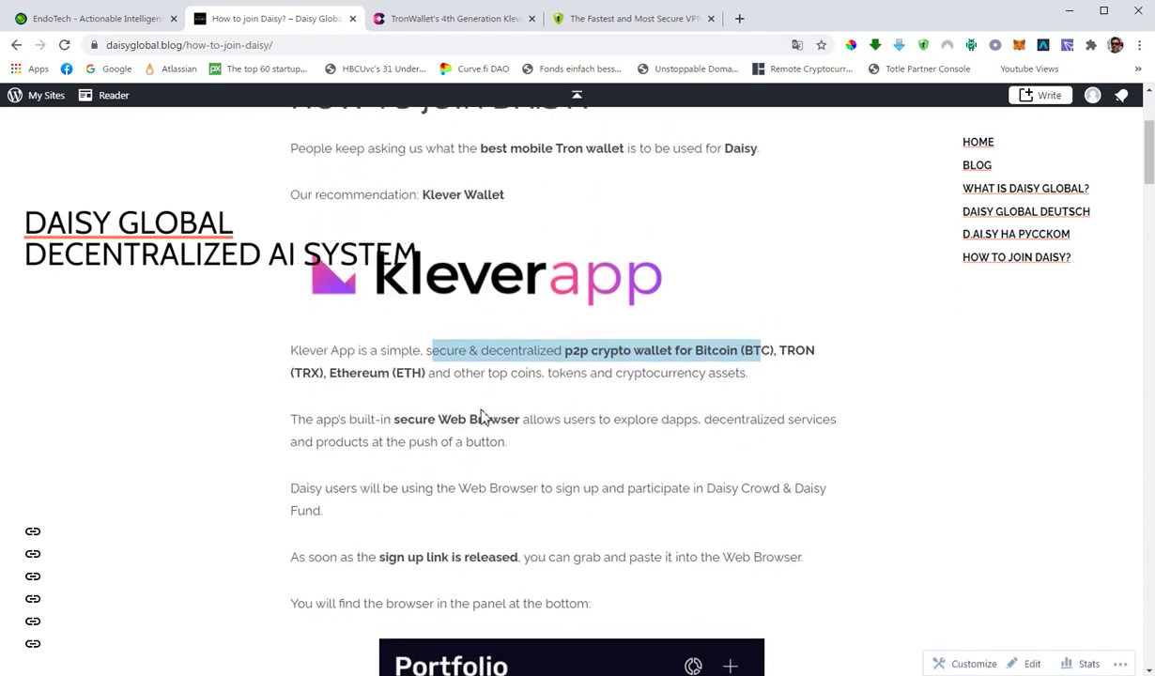
Review the Cryptonews article on the Klever App launch, including the passage on supported TRC10, TRC20 and ERC20 tokens.
click(437, 19)
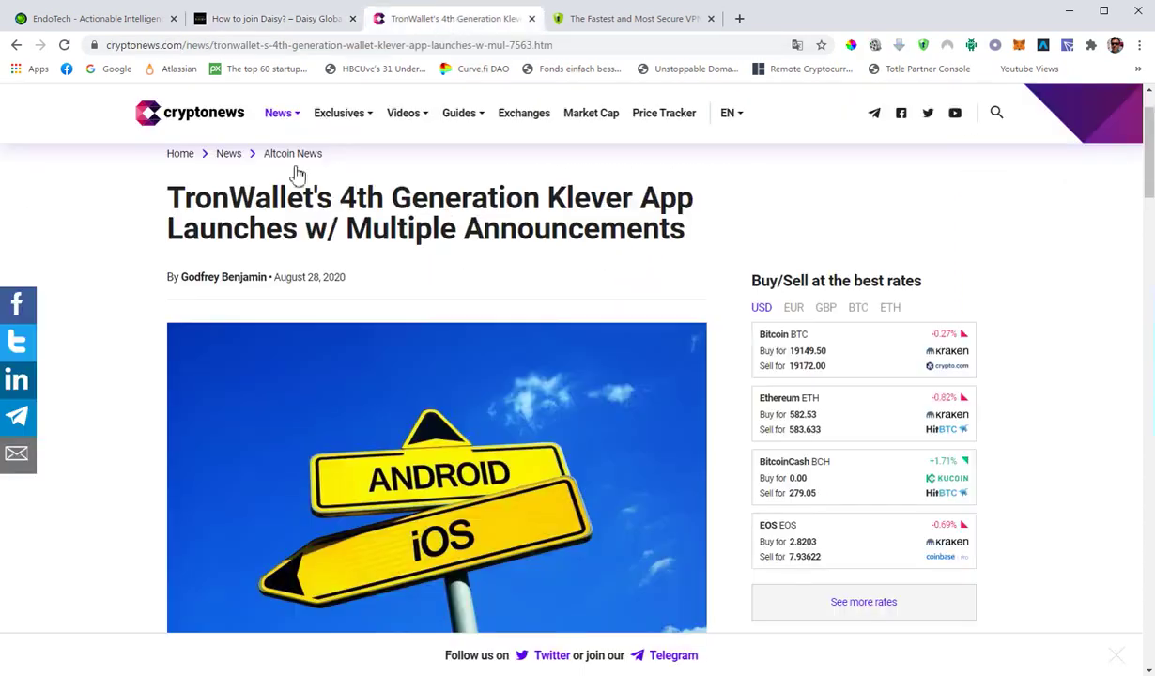
mouse_move(284, 152)
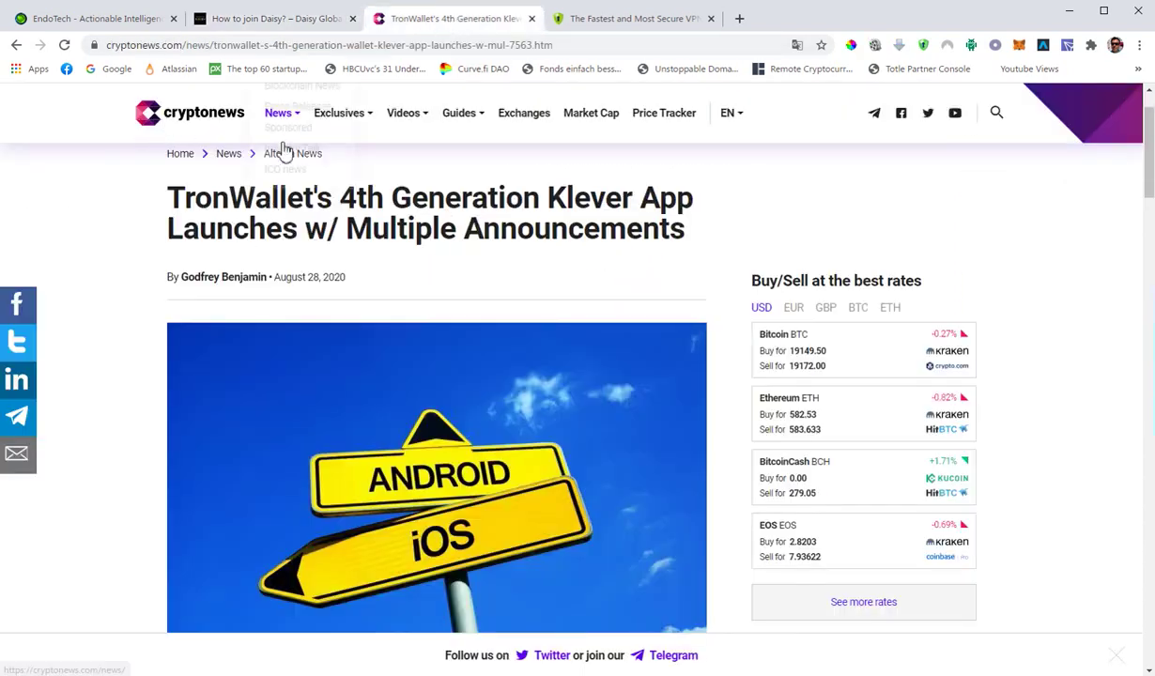
scroll(437, 282, down, 6)
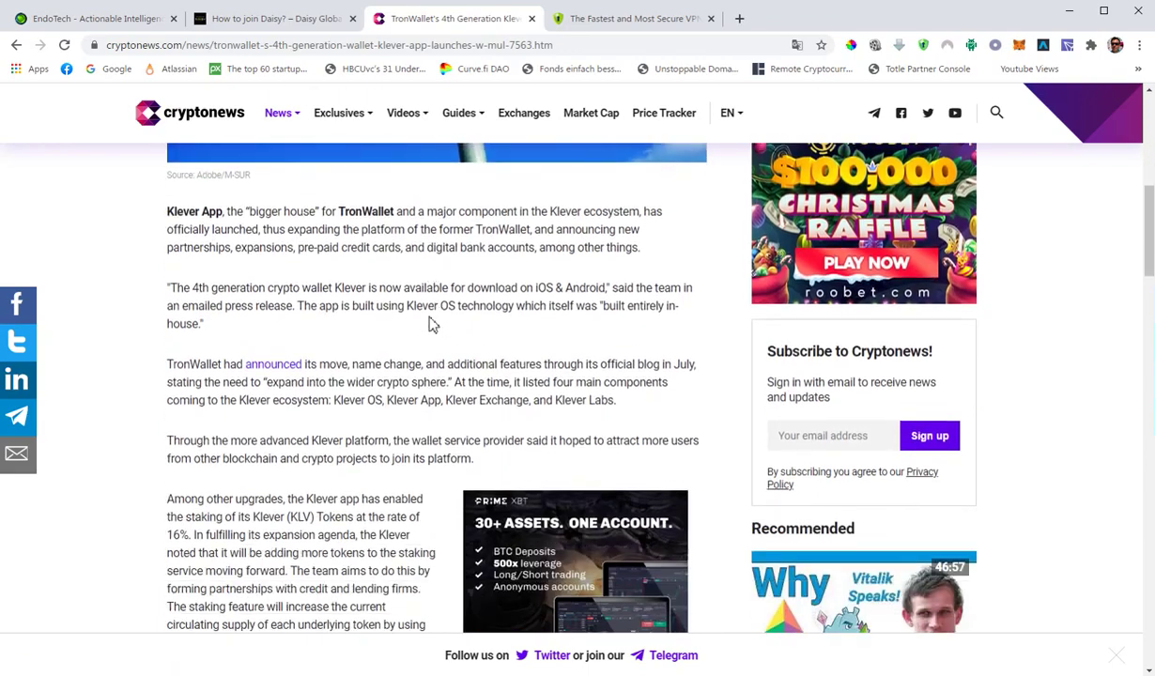
scroll(432, 324, down, 3)
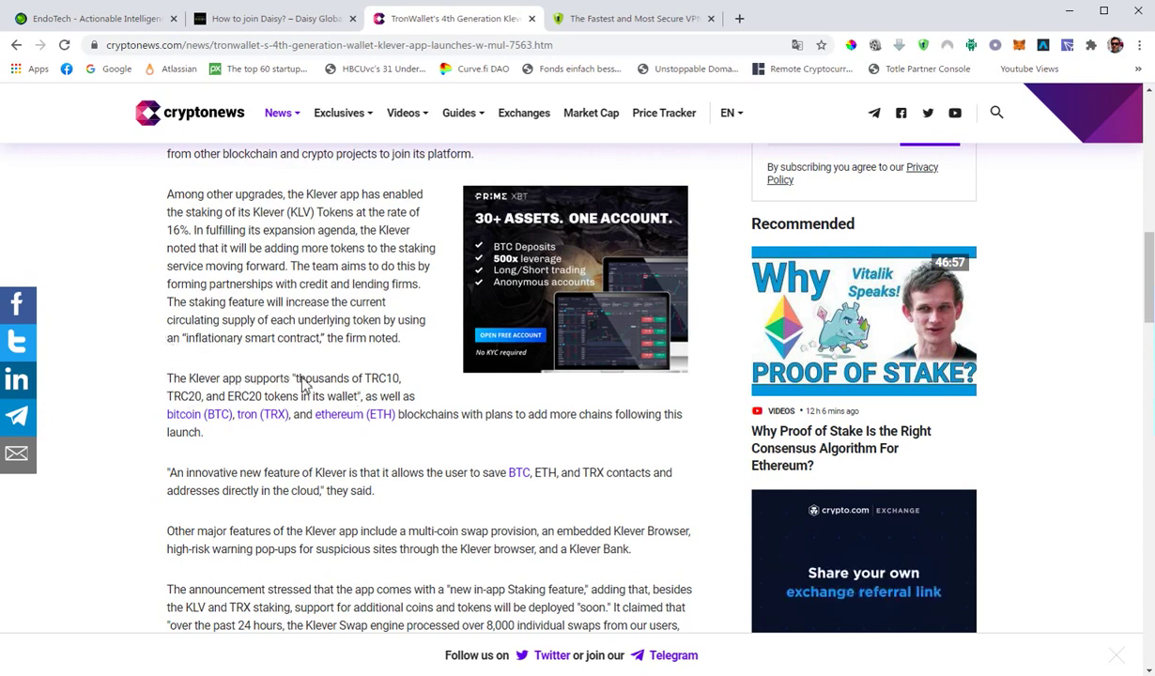
drag(293, 380, 402, 390)
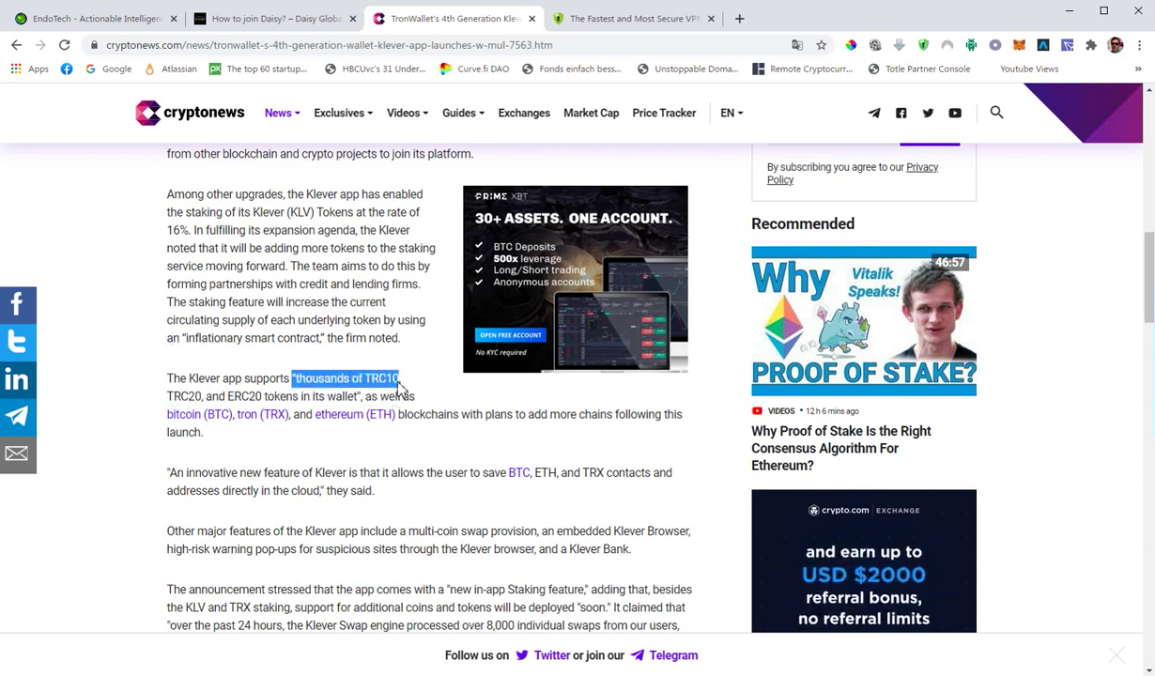
drag(168, 397, 268, 397)
click(269, 398)
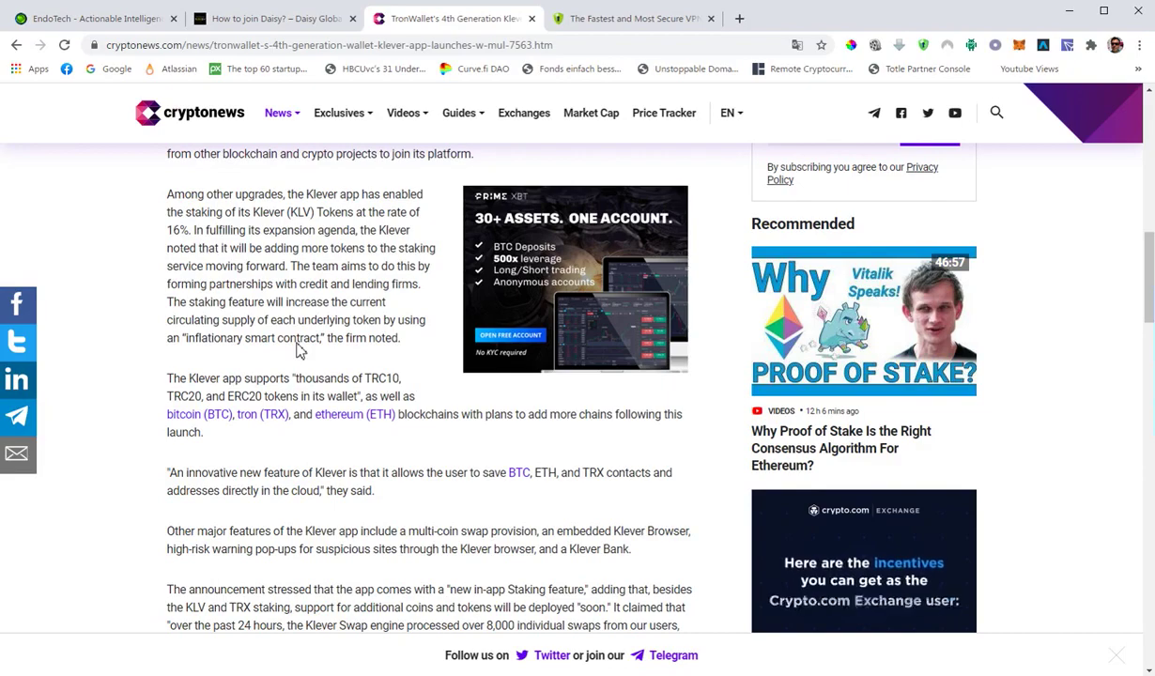
scroll(316, 387, down, 2)
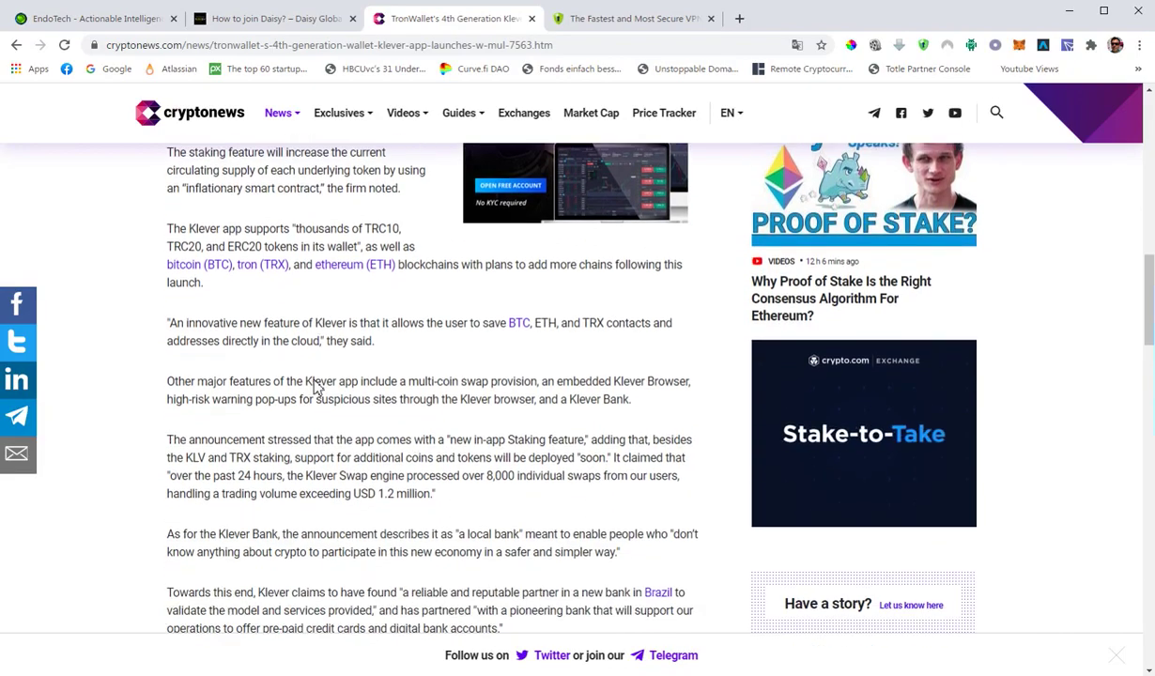
scroll(316, 387, up, 6)
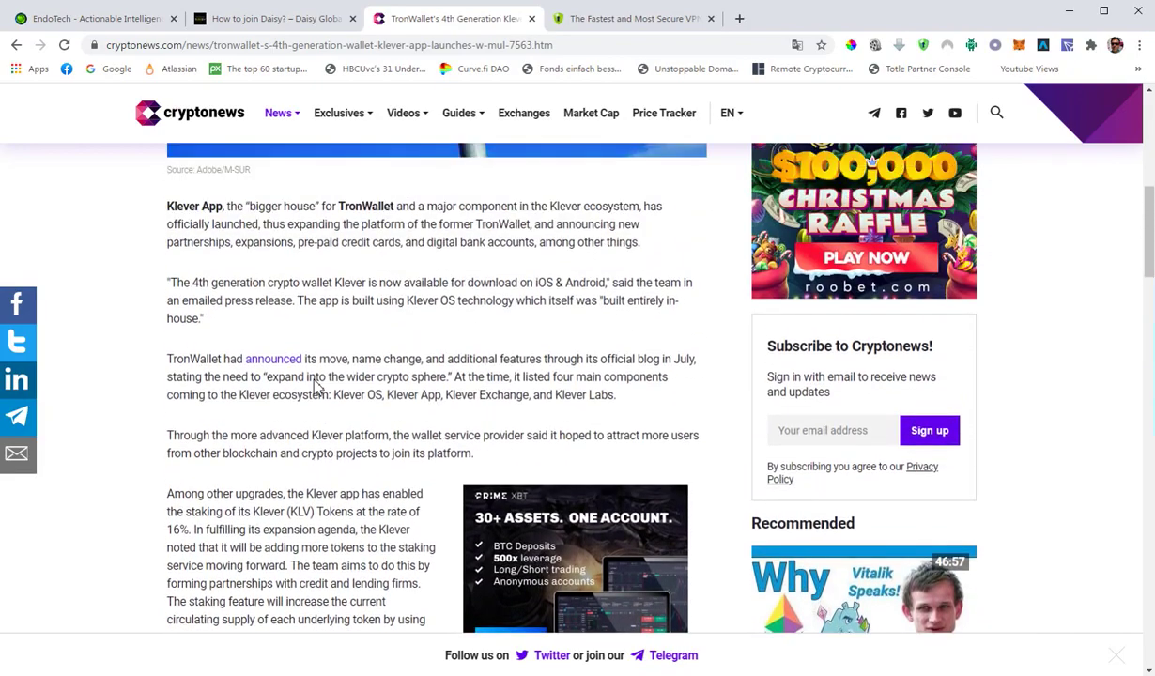
scroll(316, 387, down, 1)
scroll(316, 387, up, 1)
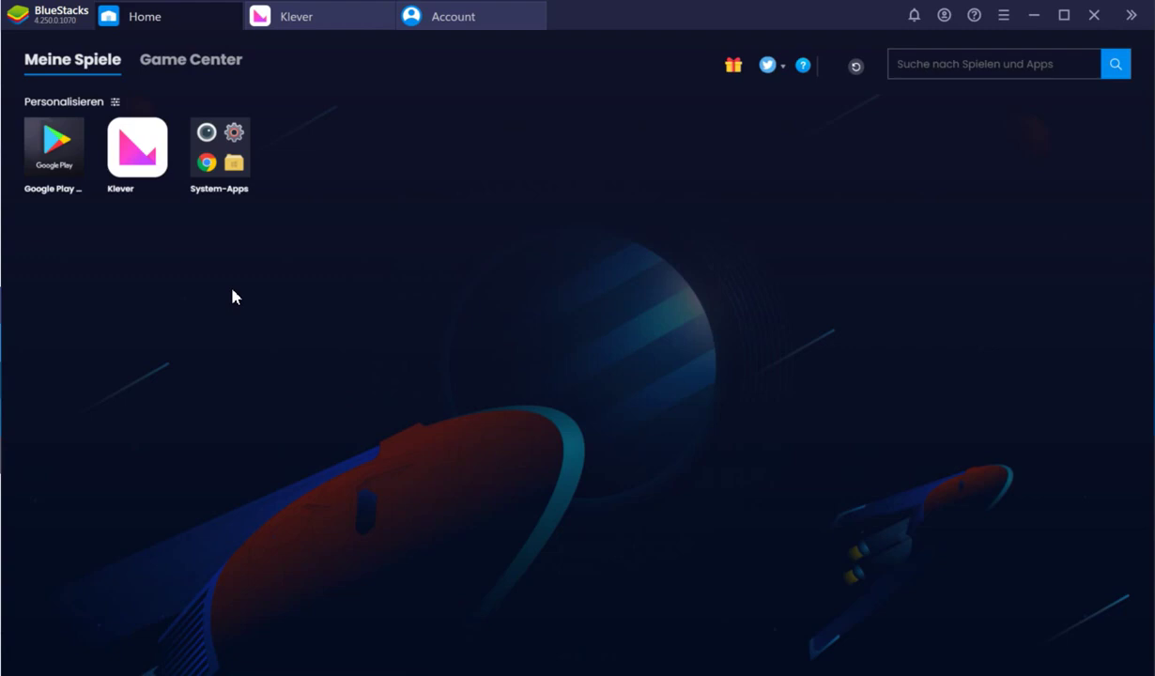
Switch to BlueStacks, search Google Play for "klever wallet" and launch the Klever: Bitcoin Blockchain Wallet app.
click(54, 148)
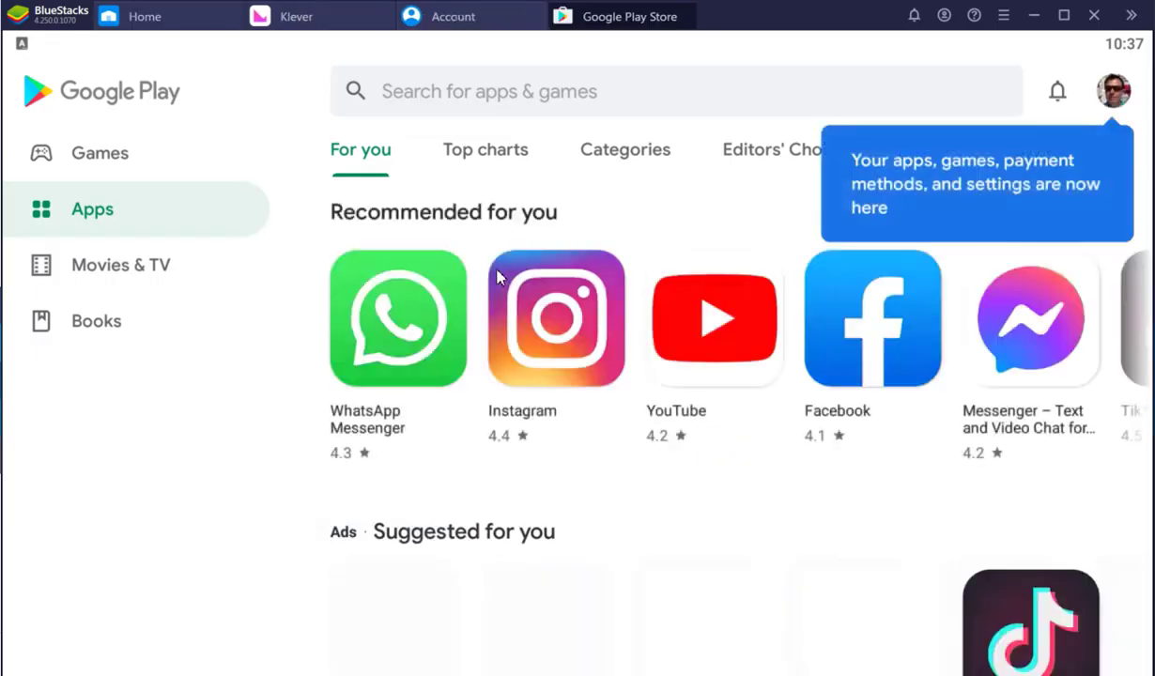
click(481, 94)
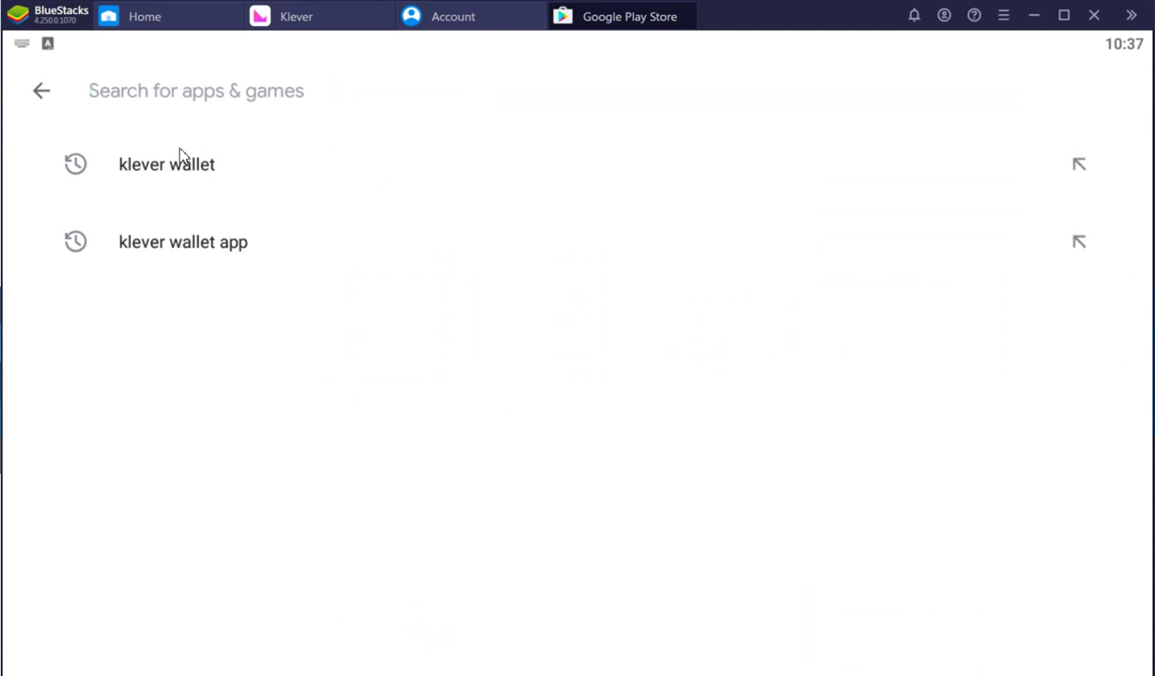
text(kle)
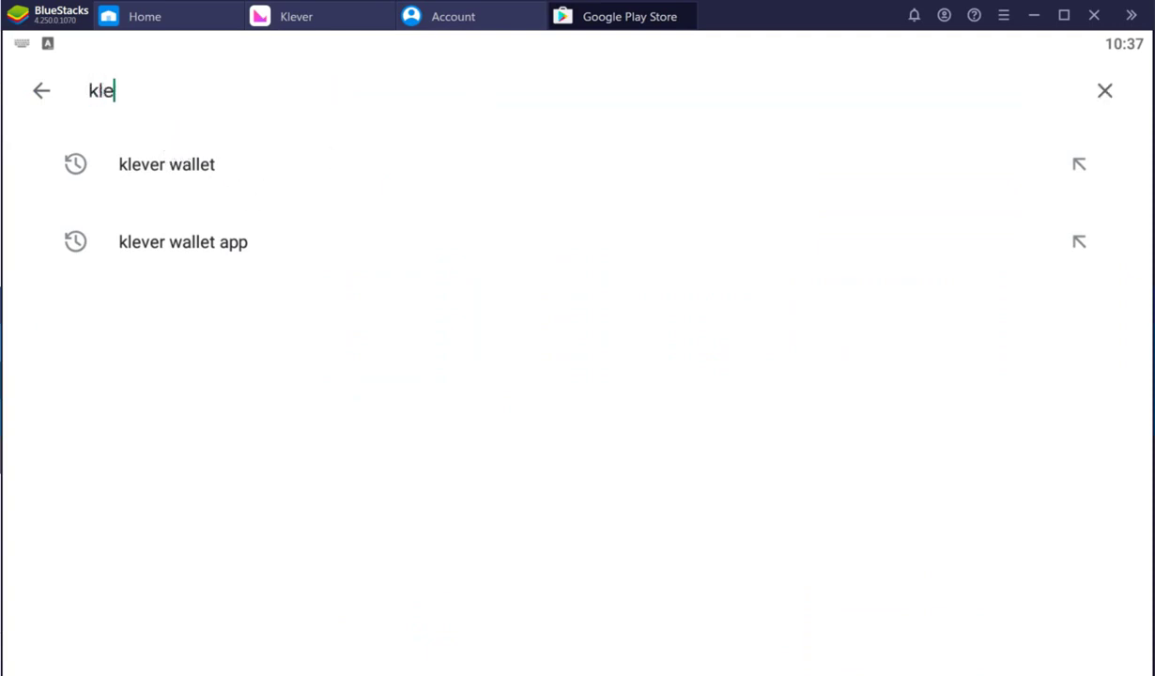
text(ver wallet)
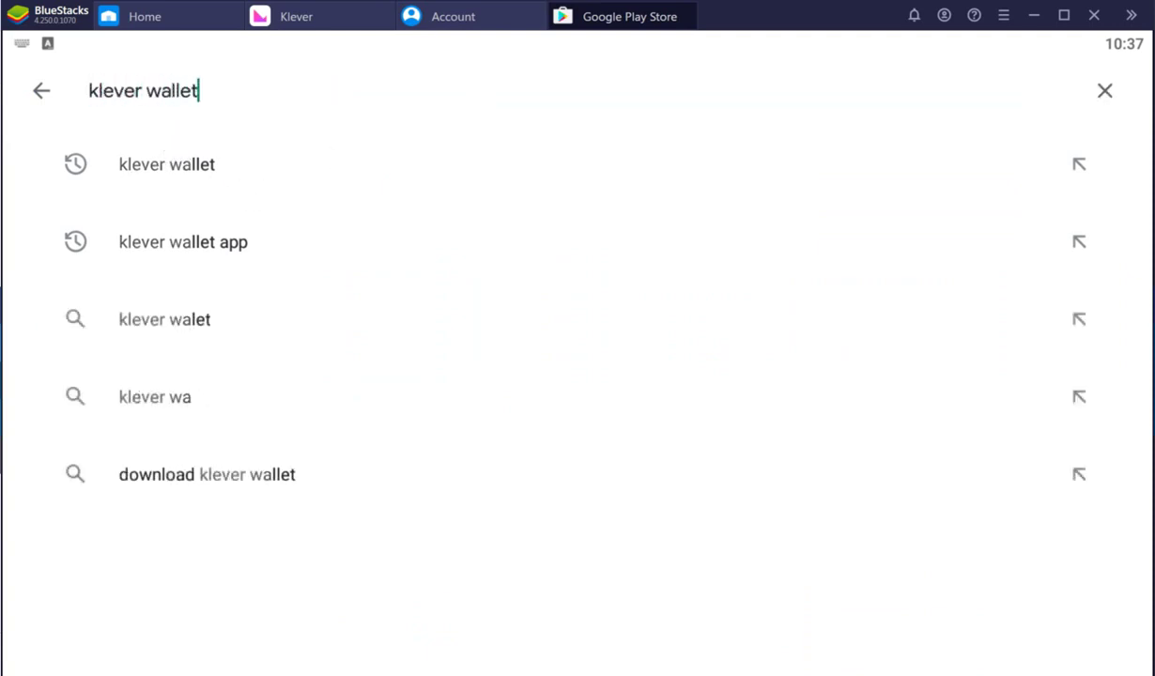
key(Return)
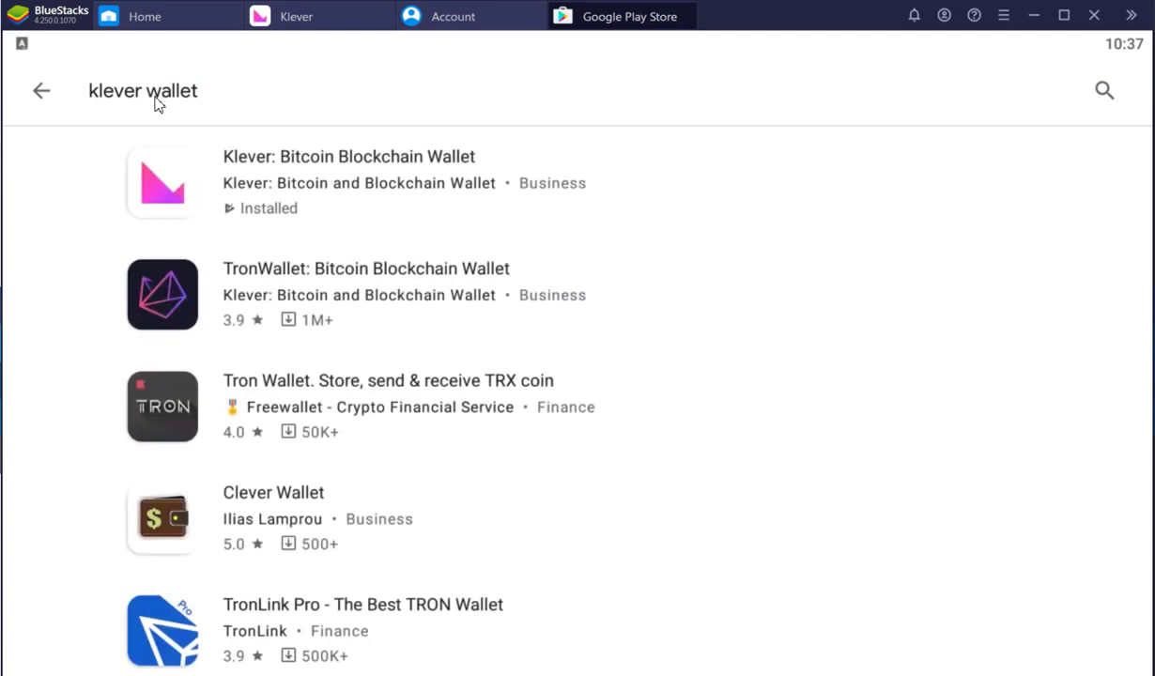
click(267, 155)
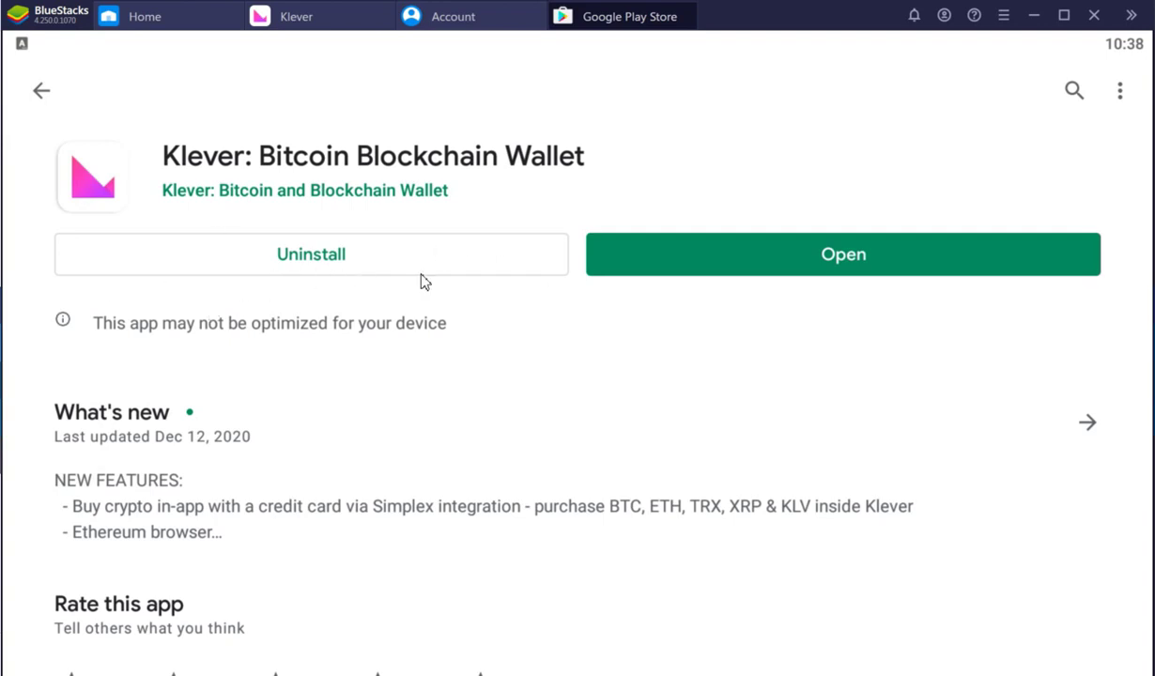
click(853, 255)
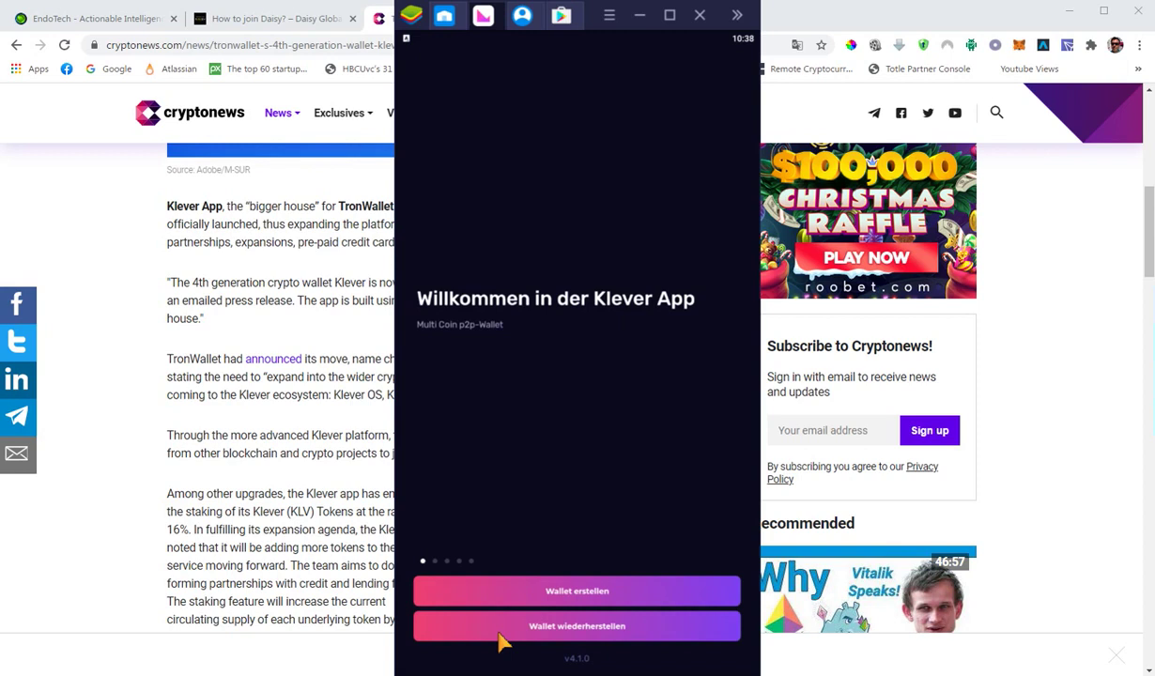
Start creating a new Klever wallet, setting and confirming its six-digit security PIN.
click(576, 594)
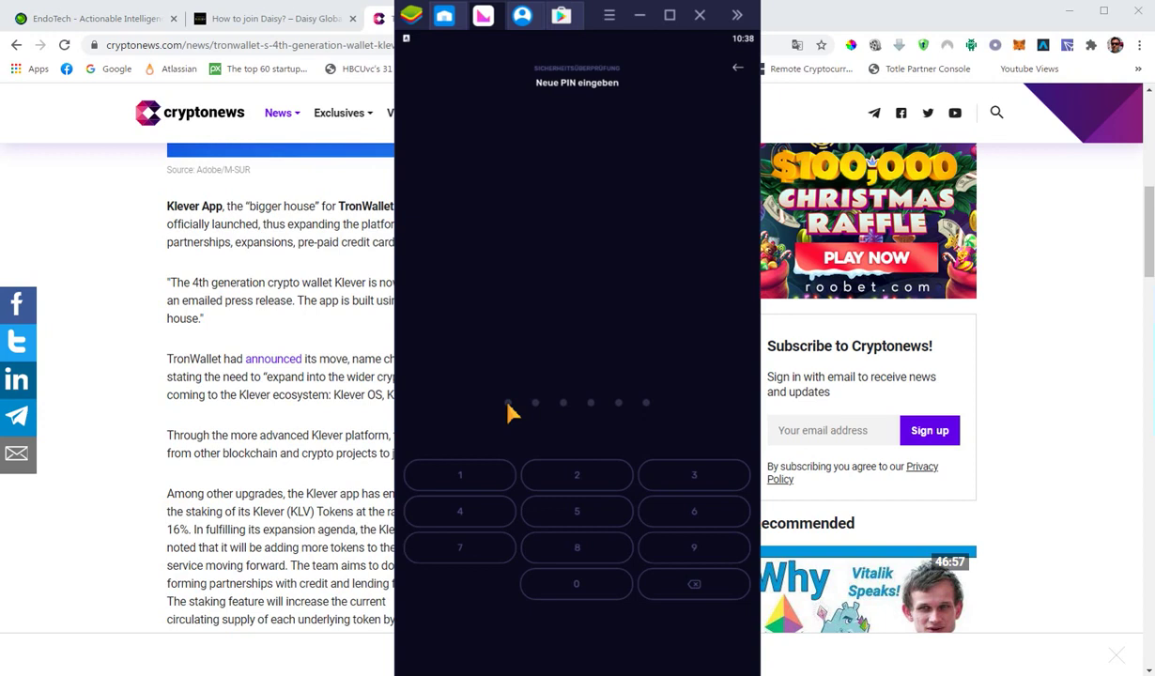
click(694, 519)
click(694, 520)
click(694, 519)
click(694, 519)
click(694, 520)
click(694, 519)
click(694, 518)
click(694, 519)
click(695, 517)
click(695, 516)
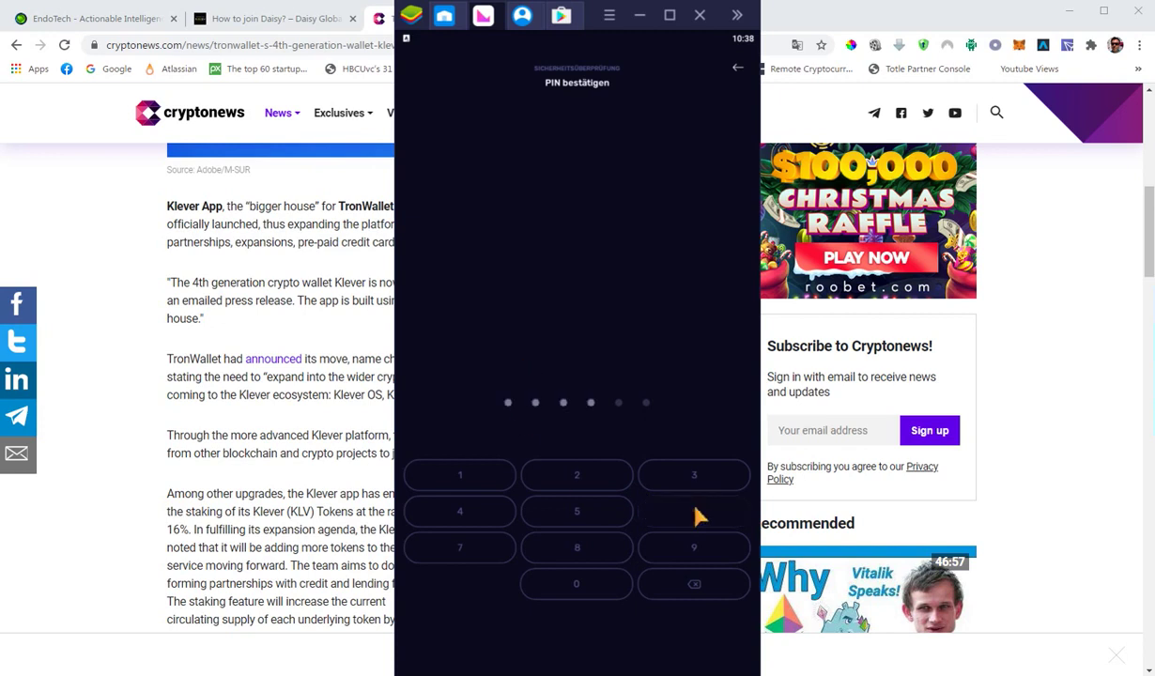
click(696, 515)
click(695, 515)
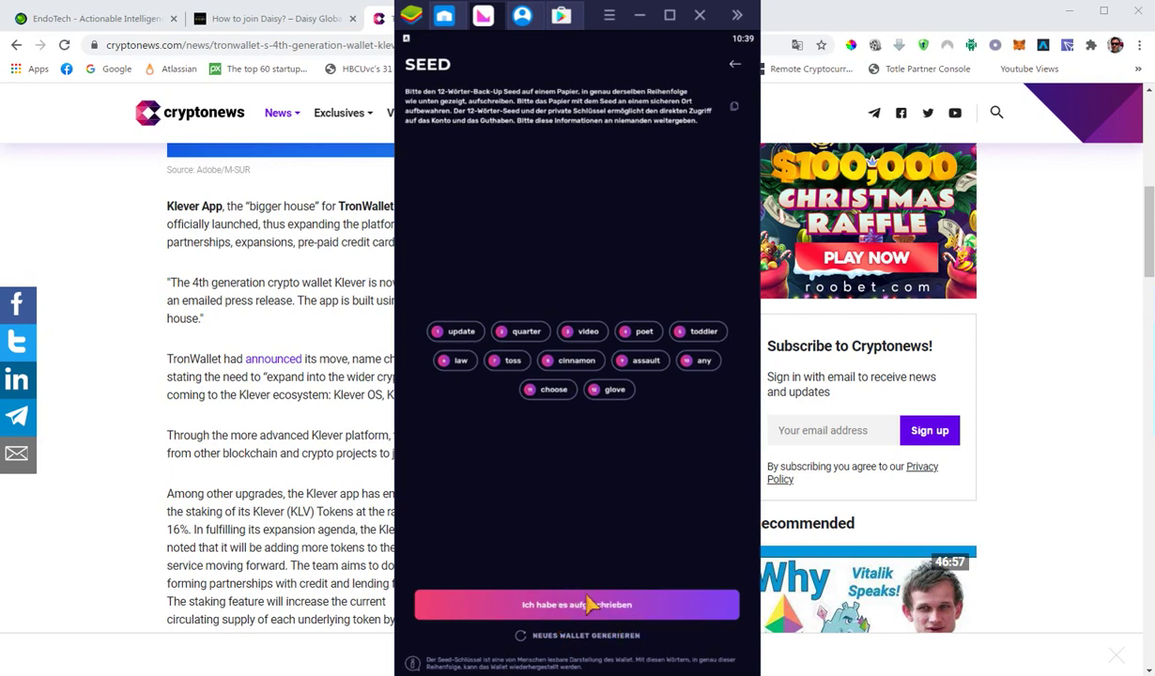
Confirm the wallet's twelve-word backup seed by selecting its words in the original order, and acknowledge the security warning.
click(584, 609)
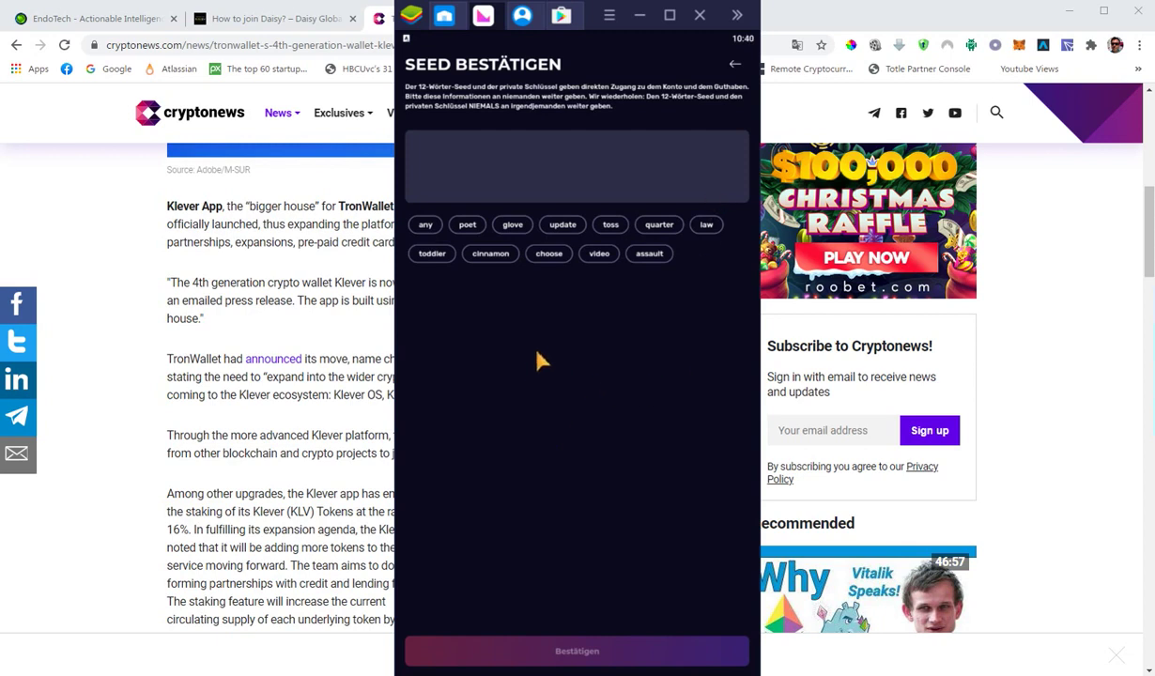
click(561, 227)
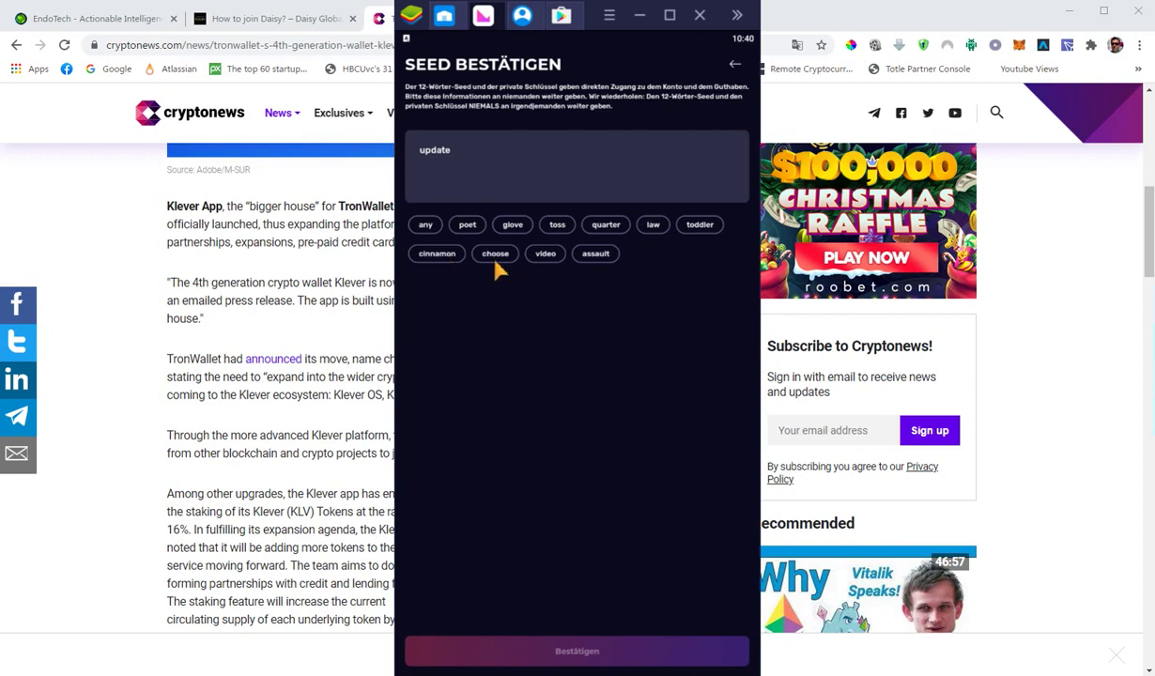
click(601, 224)
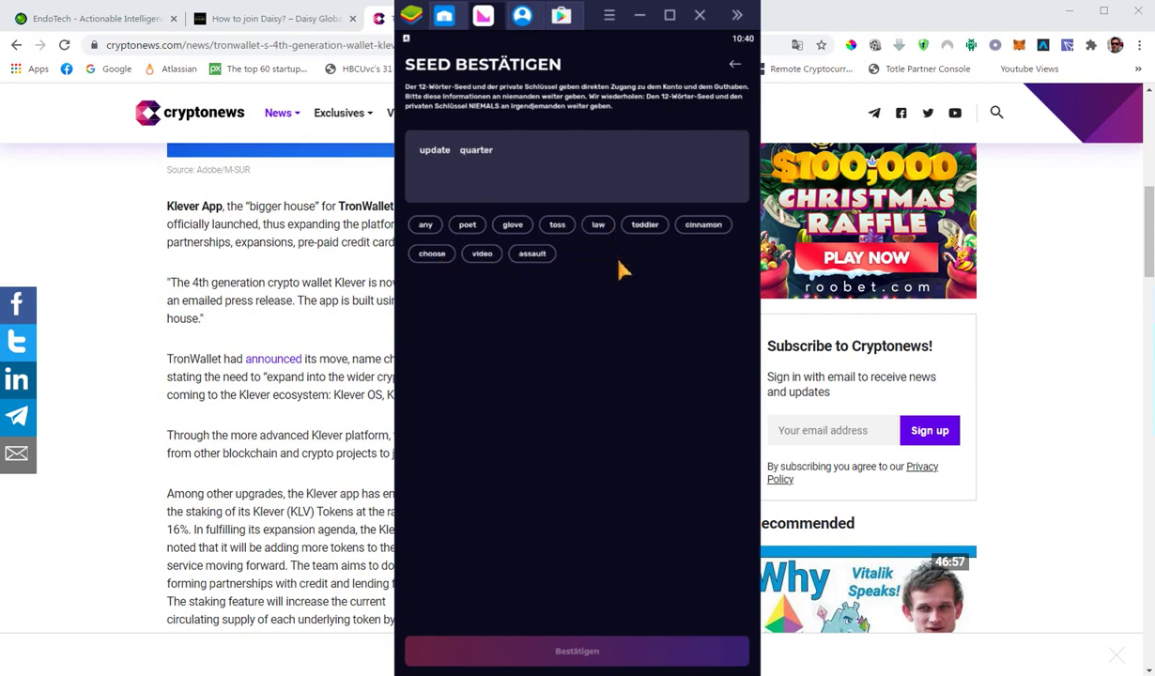
click(482, 257)
click(464, 230)
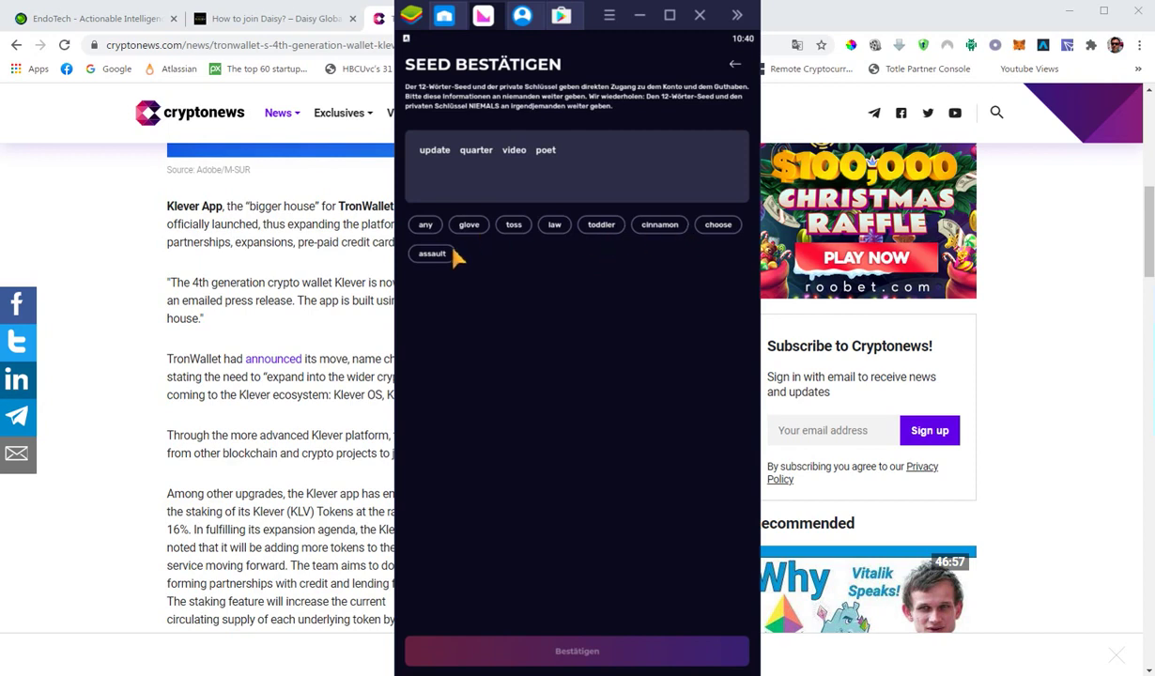
click(601, 227)
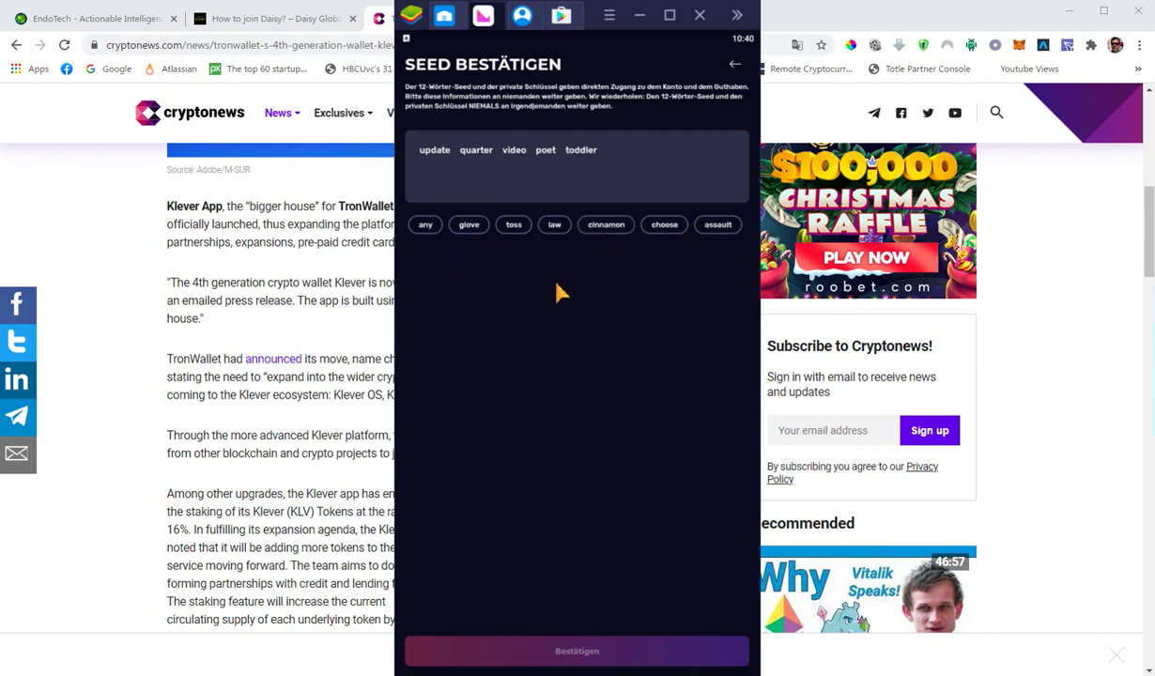
click(556, 228)
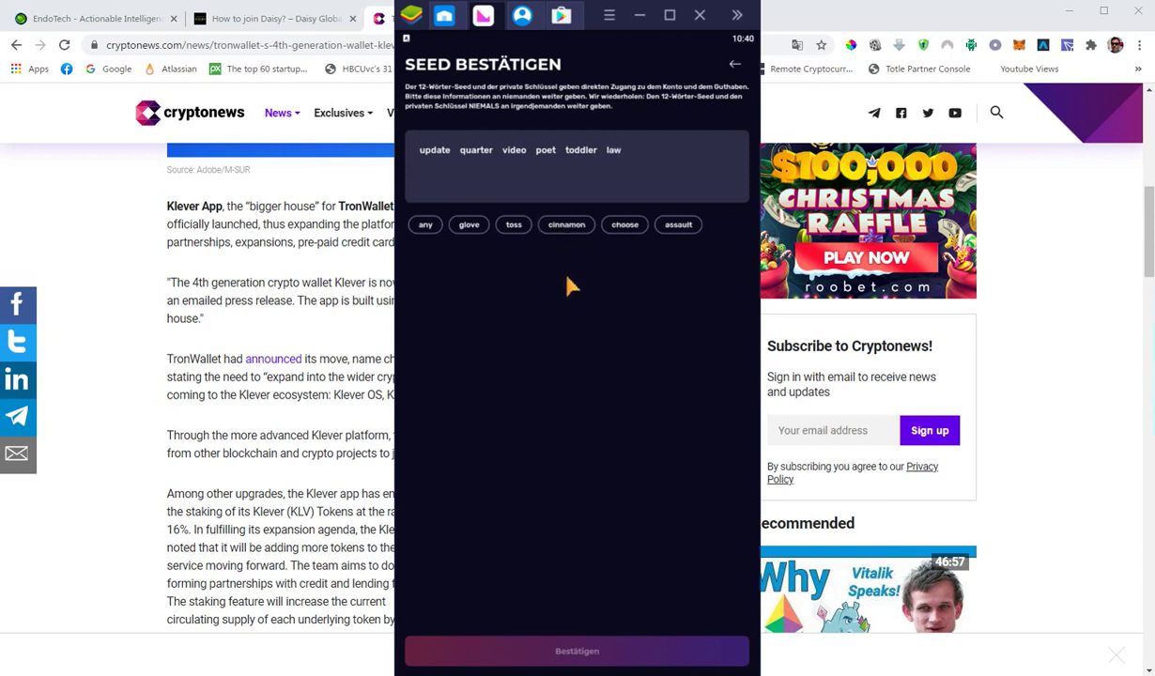
click(513, 227)
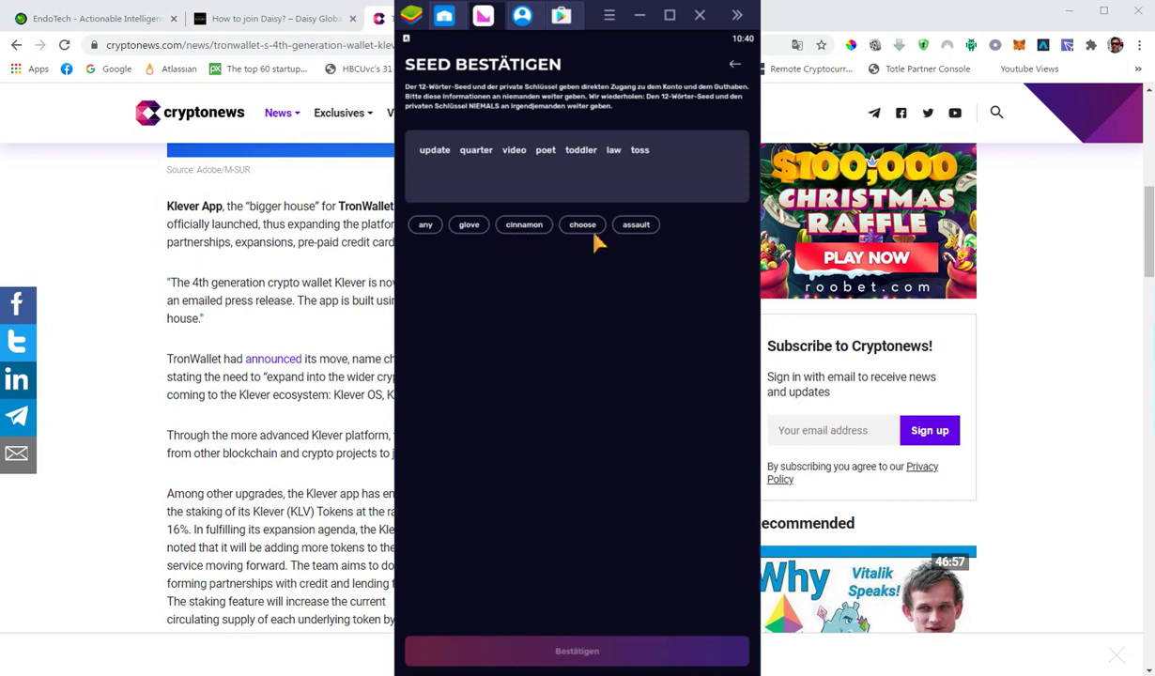
click(524, 227)
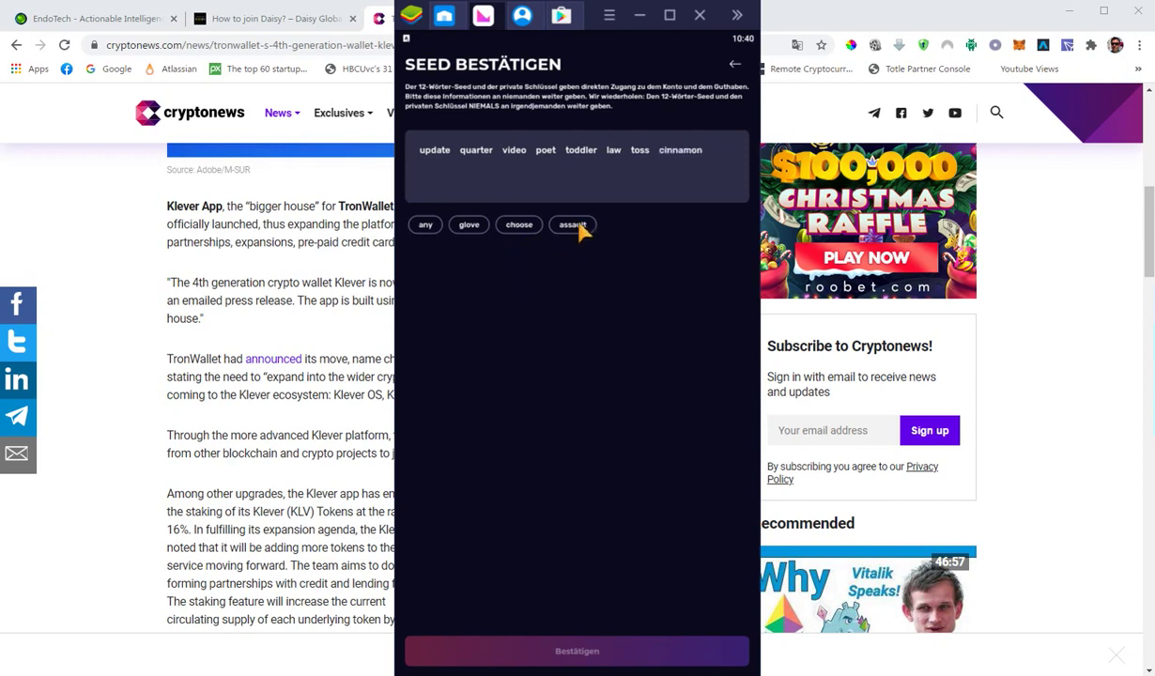
click(574, 225)
click(425, 255)
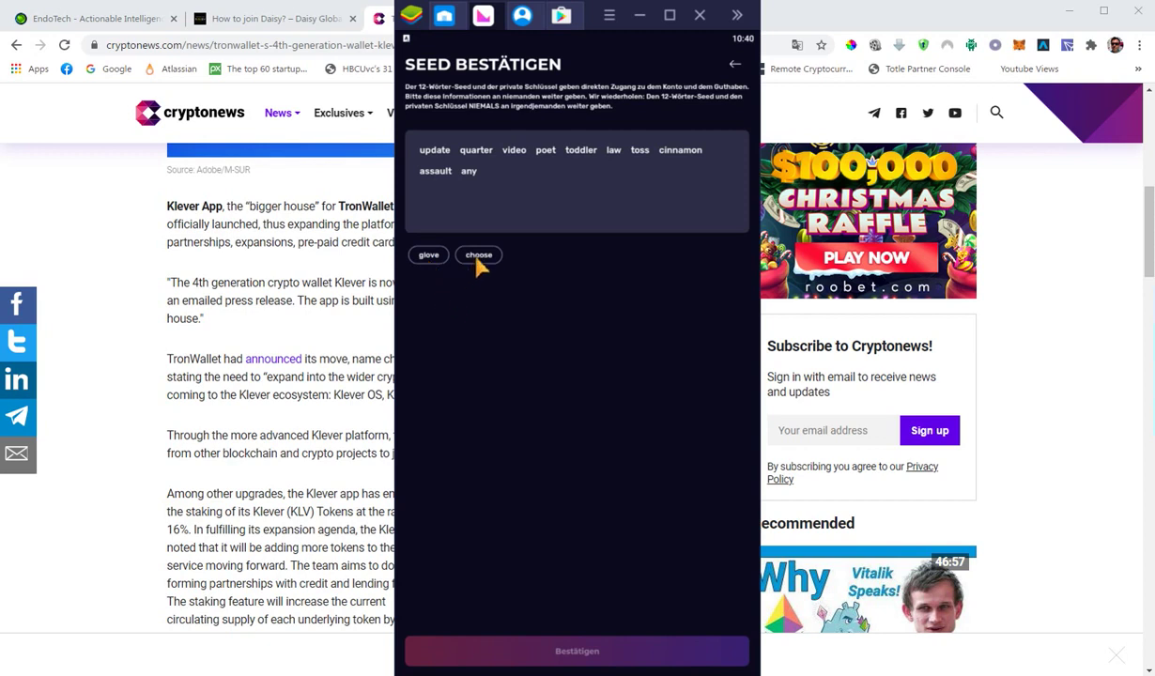
click(479, 258)
click(428, 255)
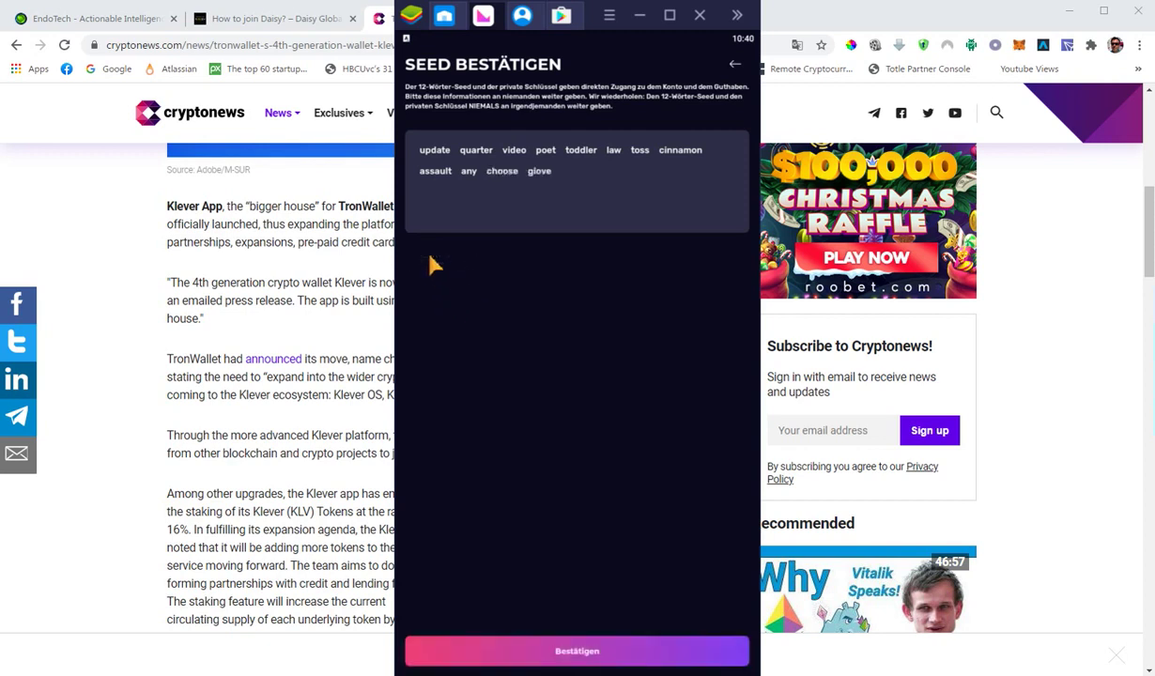
click(589, 660)
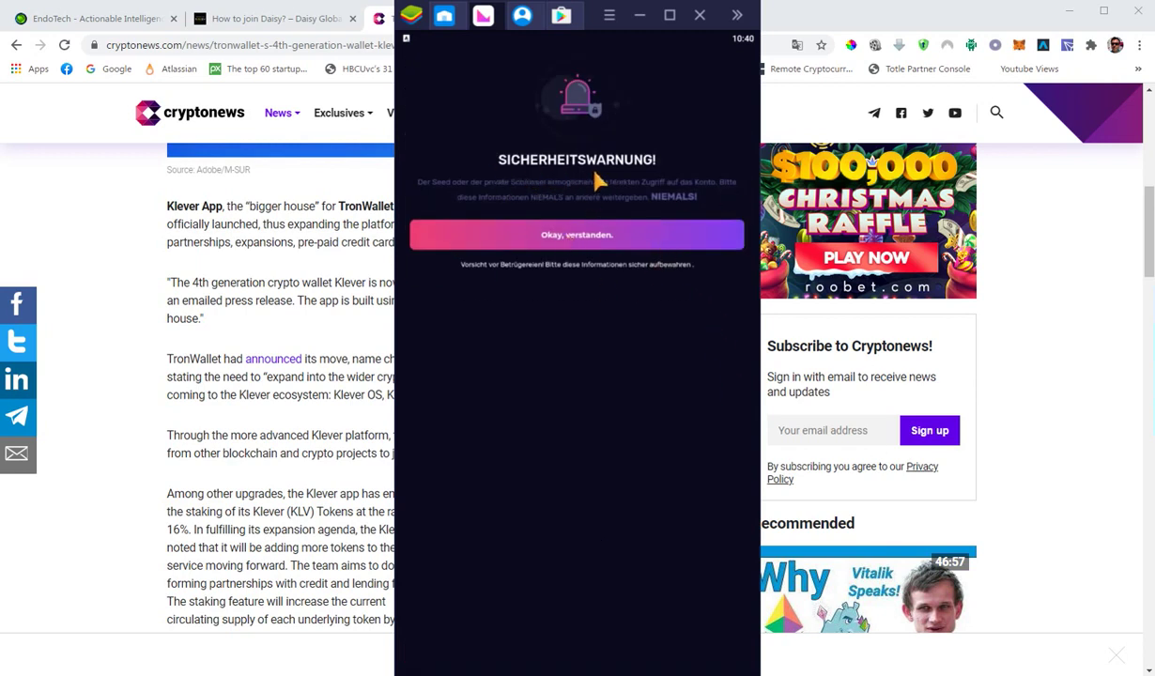
click(577, 237)
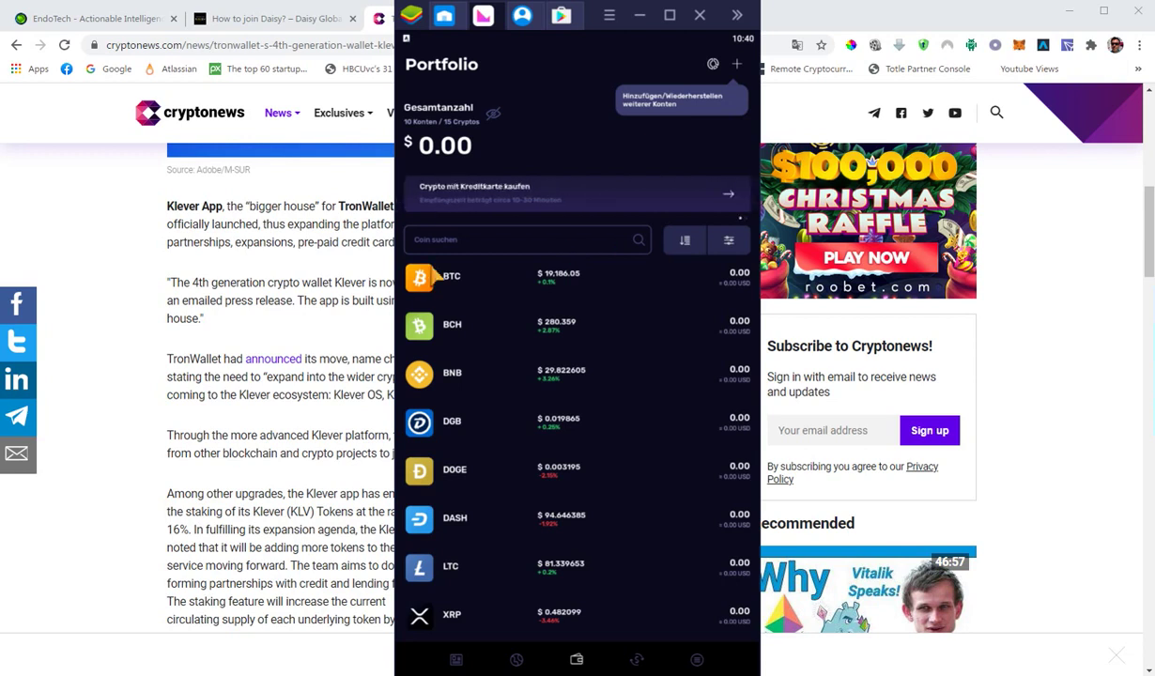
Copy the receiving address of the BTC Main Account from its receive page and return to the portfolio.
click(490, 286)
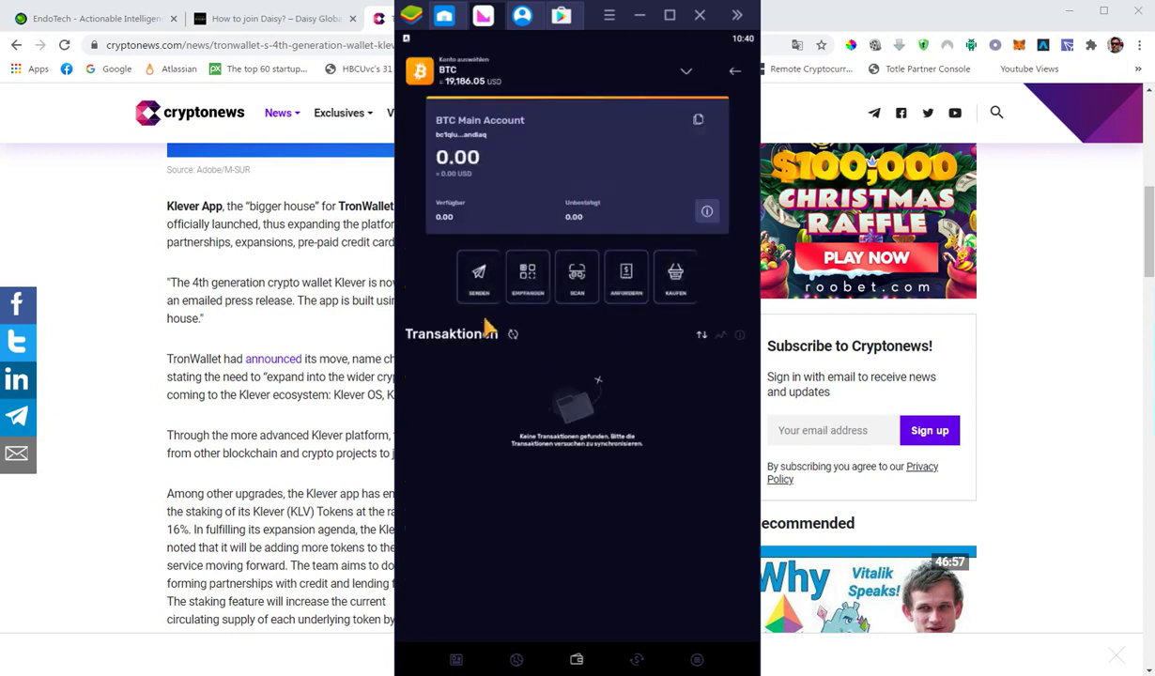
click(531, 286)
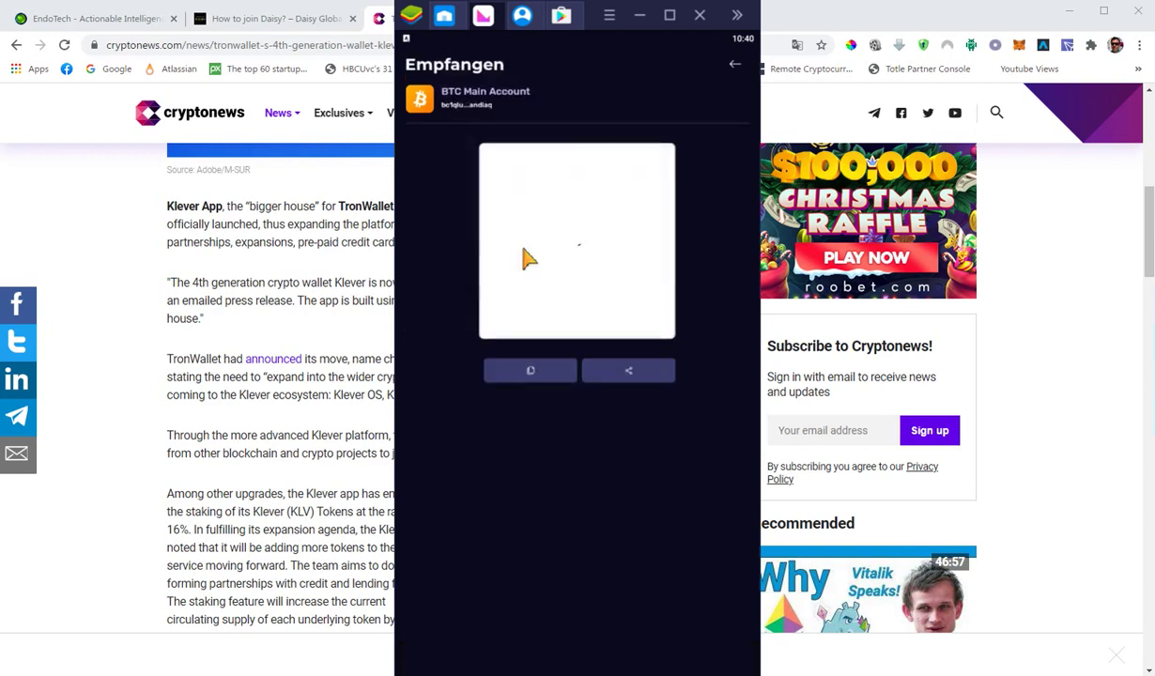
click(541, 375)
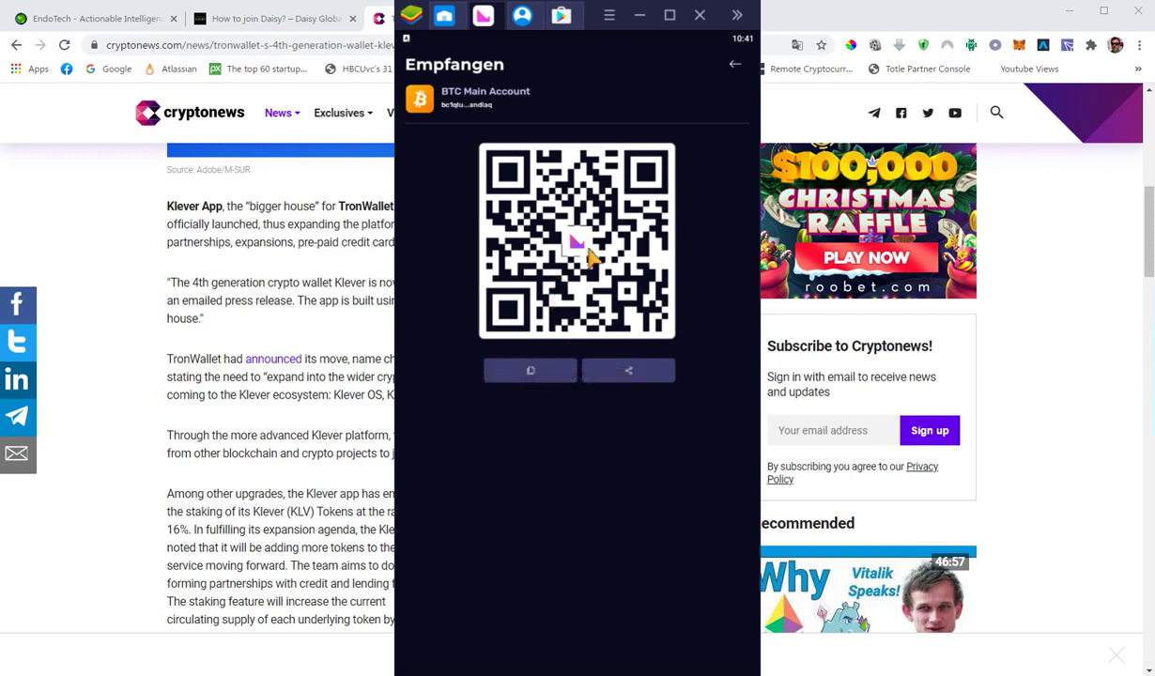
click(735, 66)
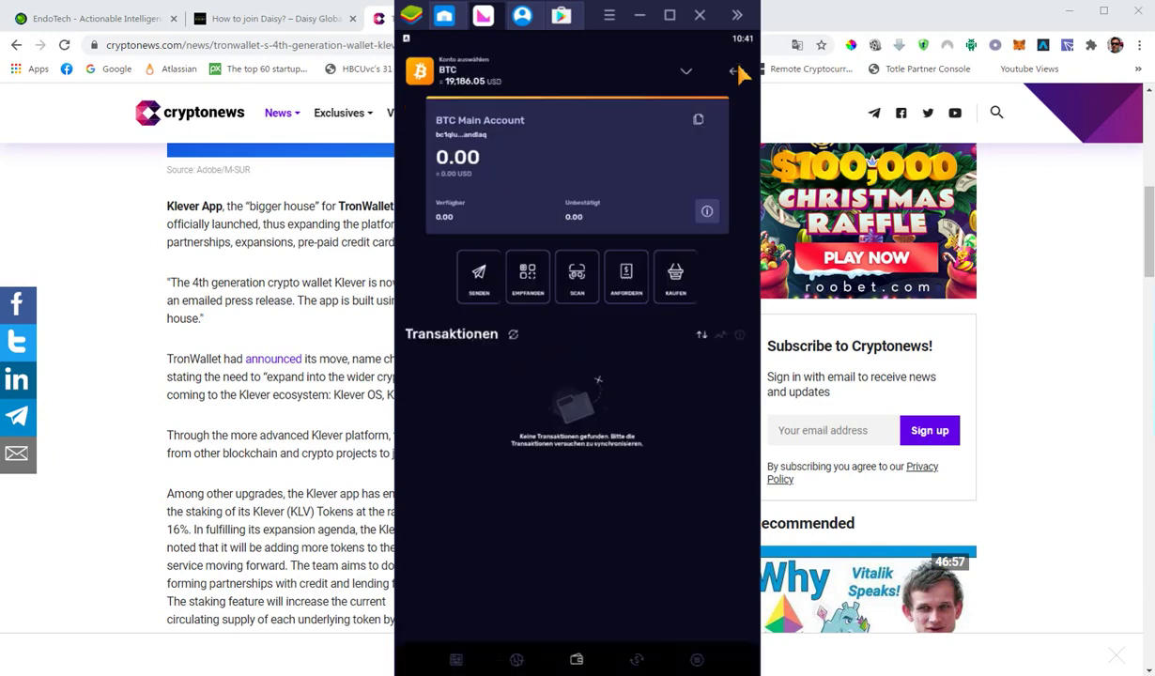
click(732, 71)
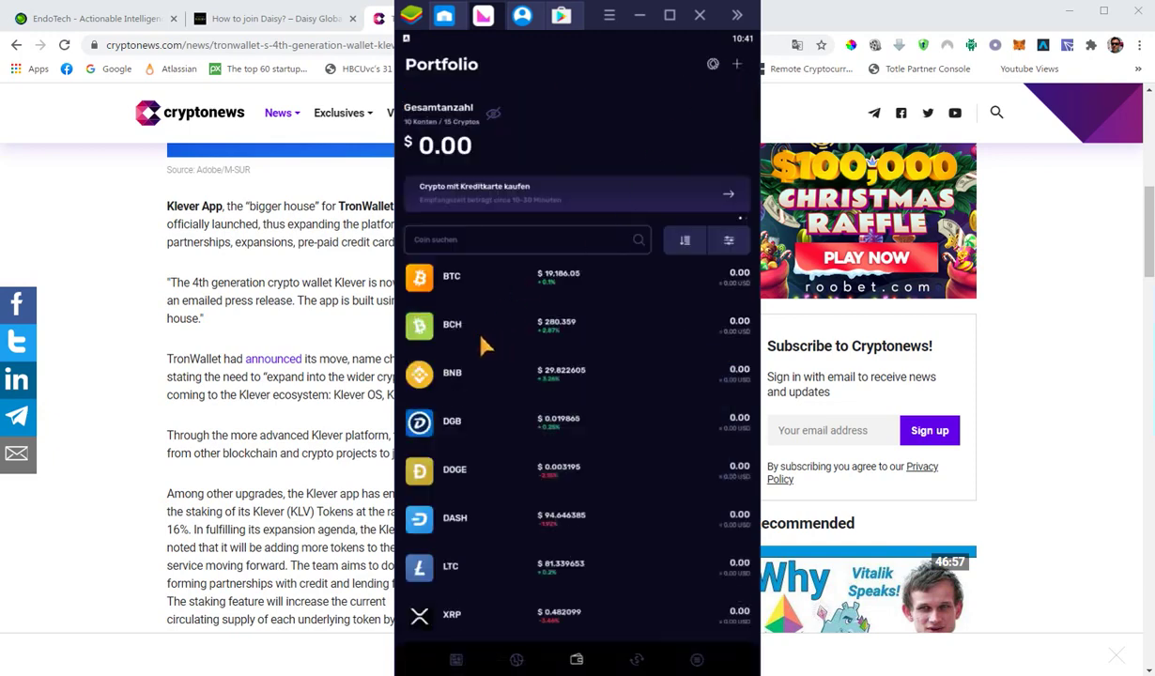
View the ETH account from the portfolio and return to the coin list.
scroll(459, 441, down, 5)
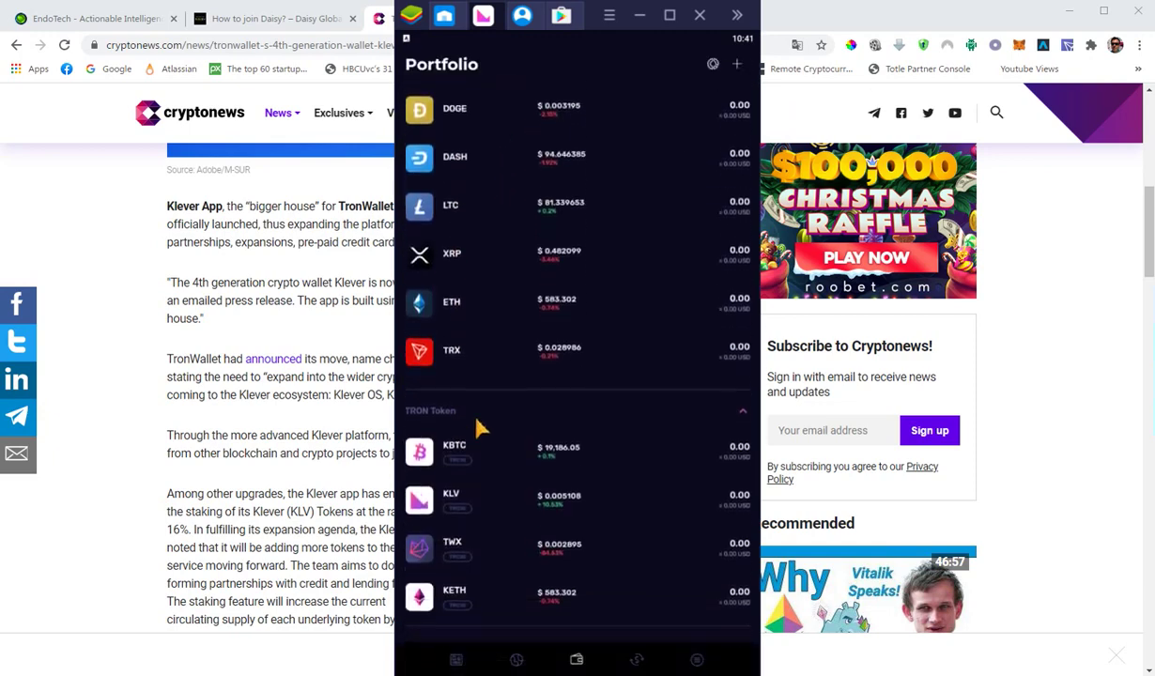
click(492, 289)
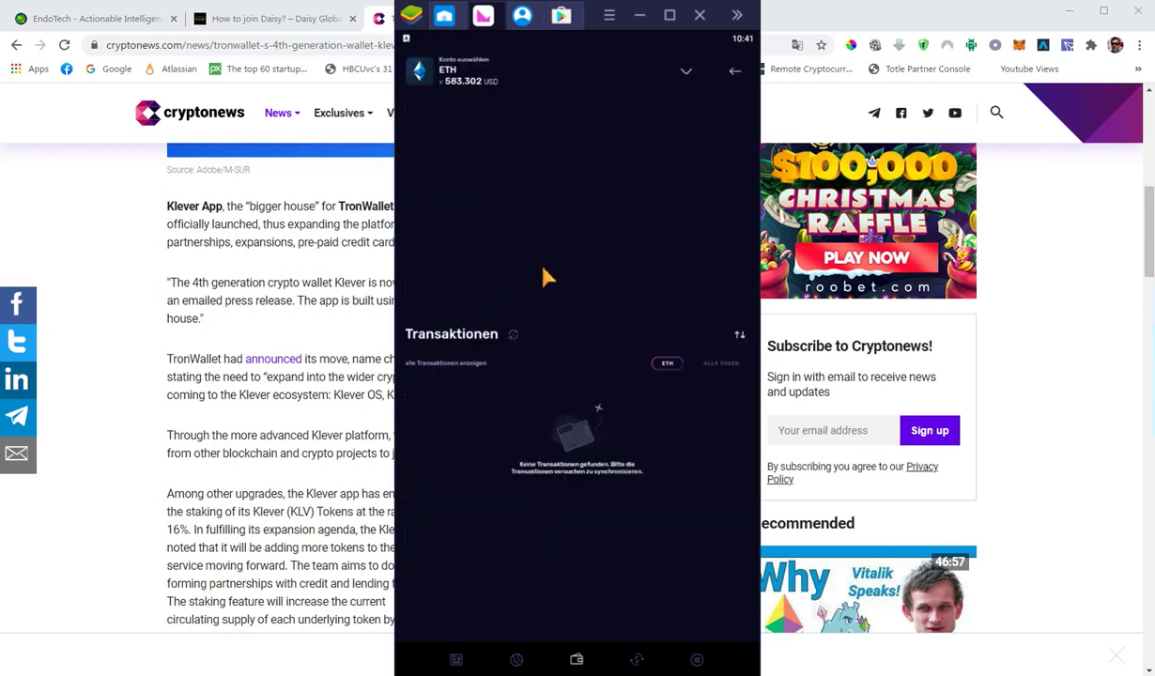
click(738, 74)
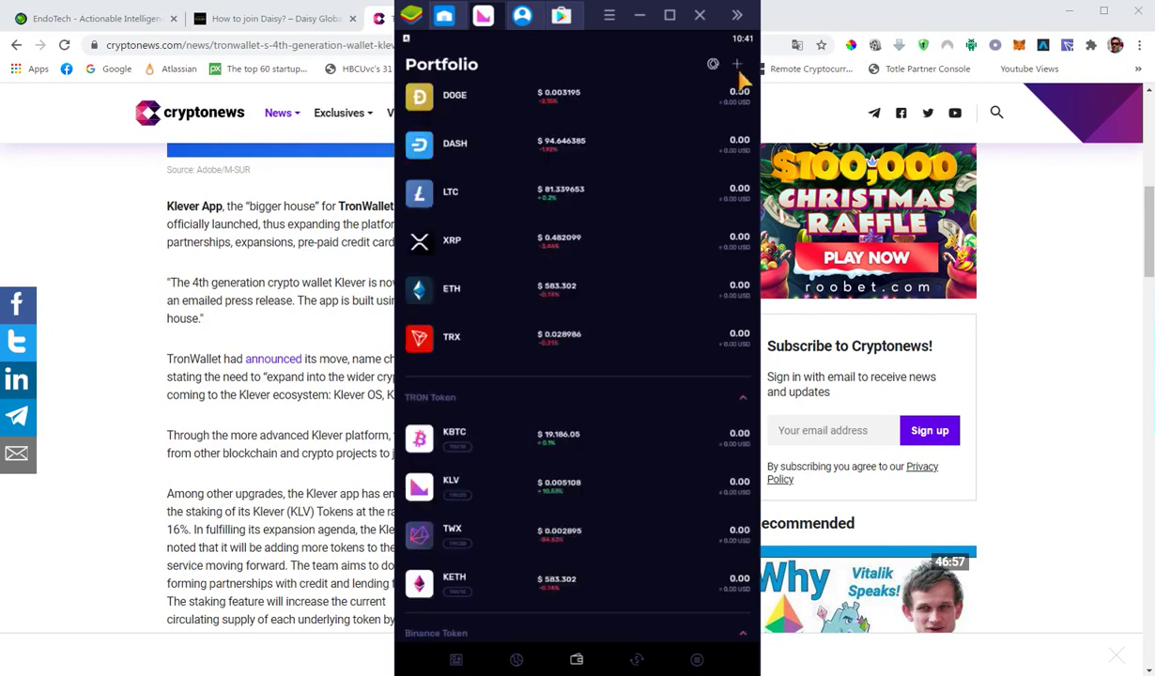
Copy the receiving address of the TRX Main Account from its receive page and return to the portfolio.
click(449, 348)
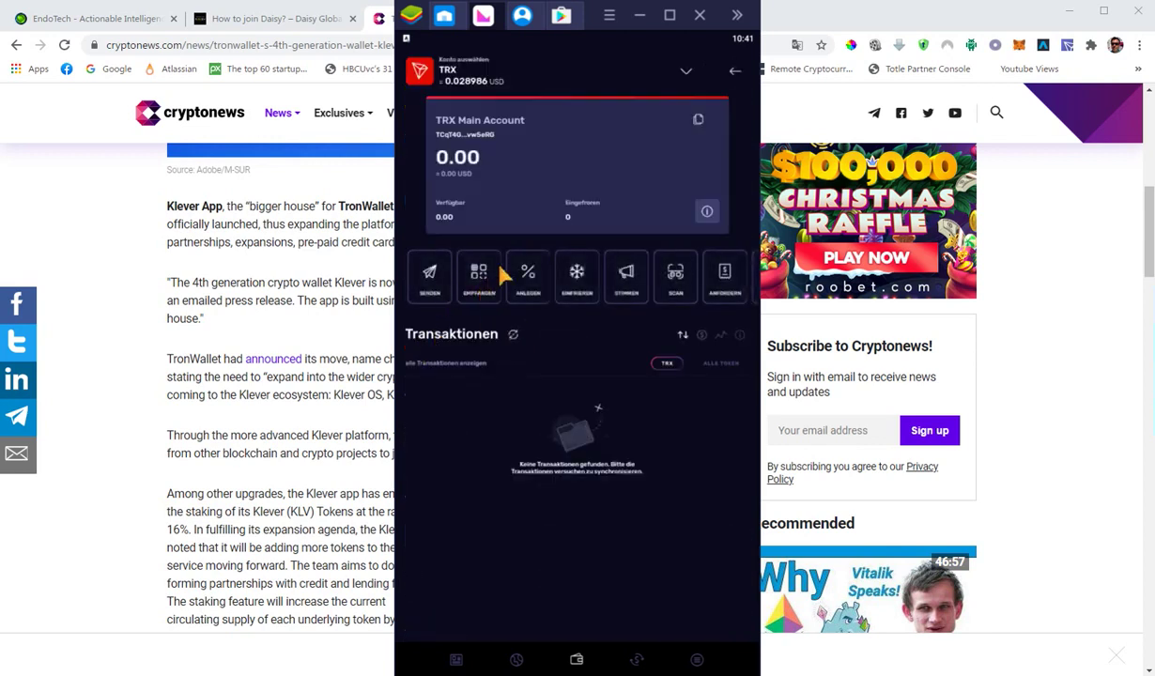
click(464, 297)
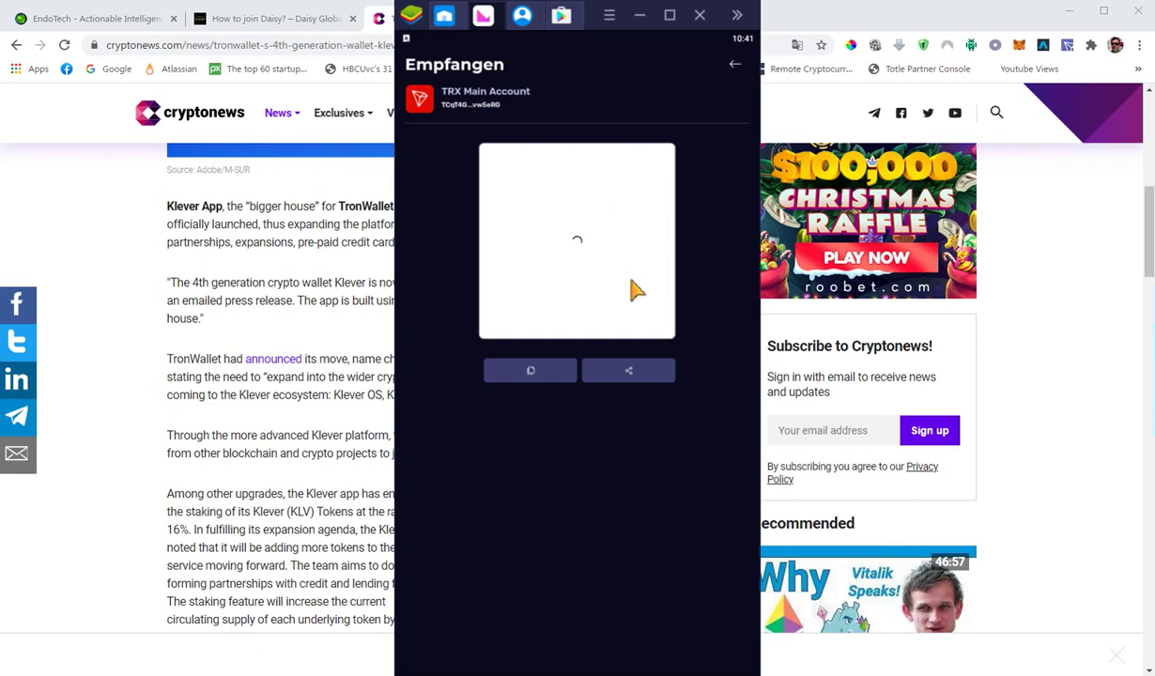
click(529, 369)
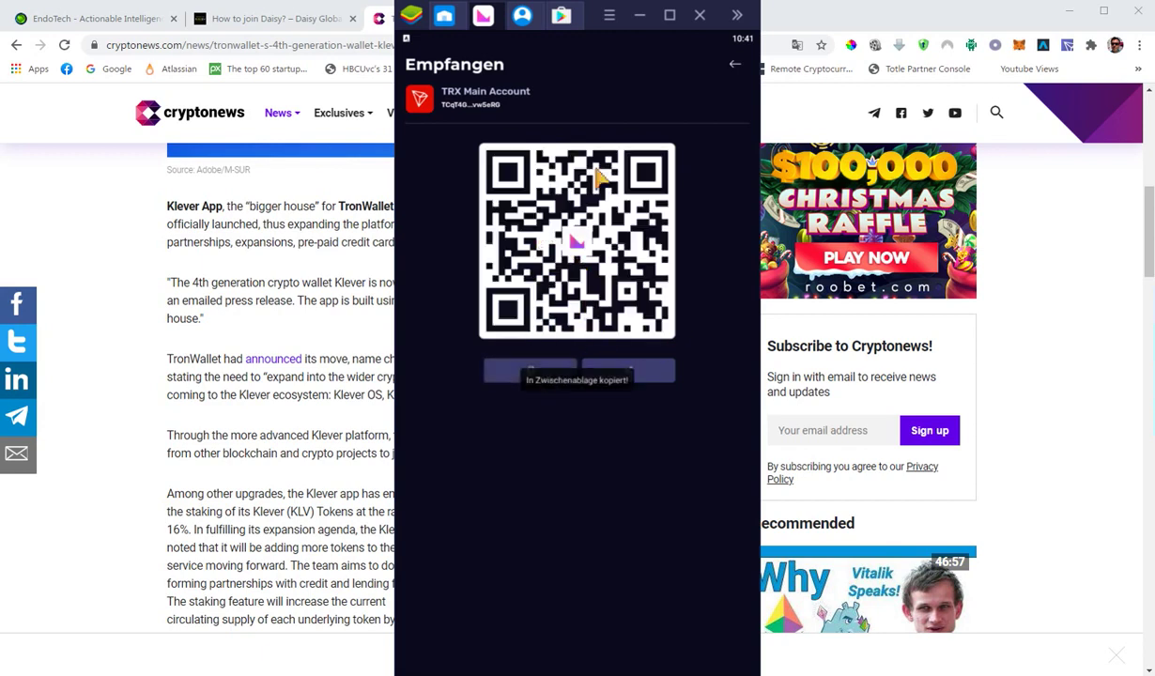
click(735, 66)
click(734, 71)
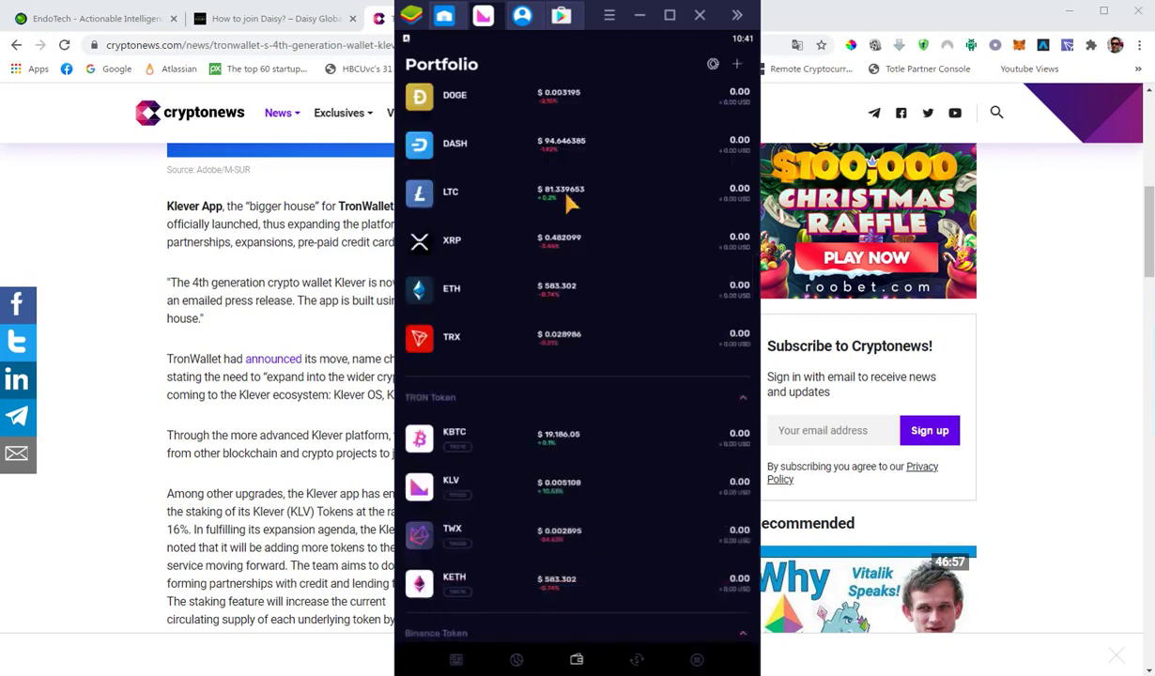
Set up a token swap that pays 1 BTC and receives TRX.
scroll(499, 188, up, 5)
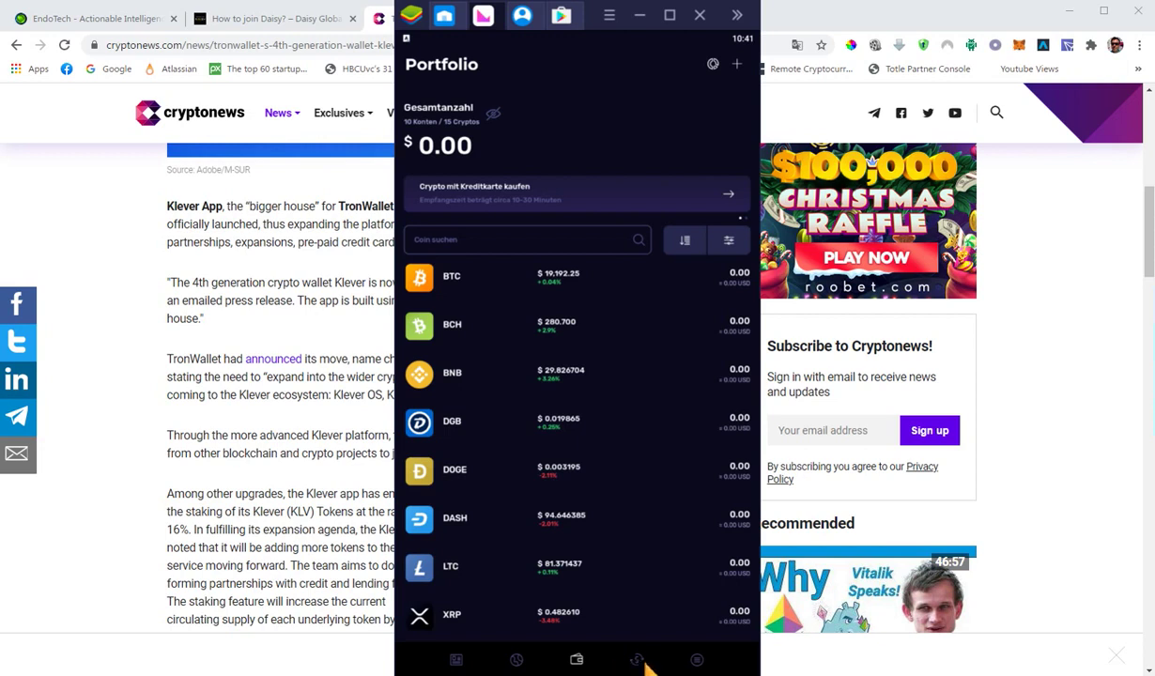
click(636, 661)
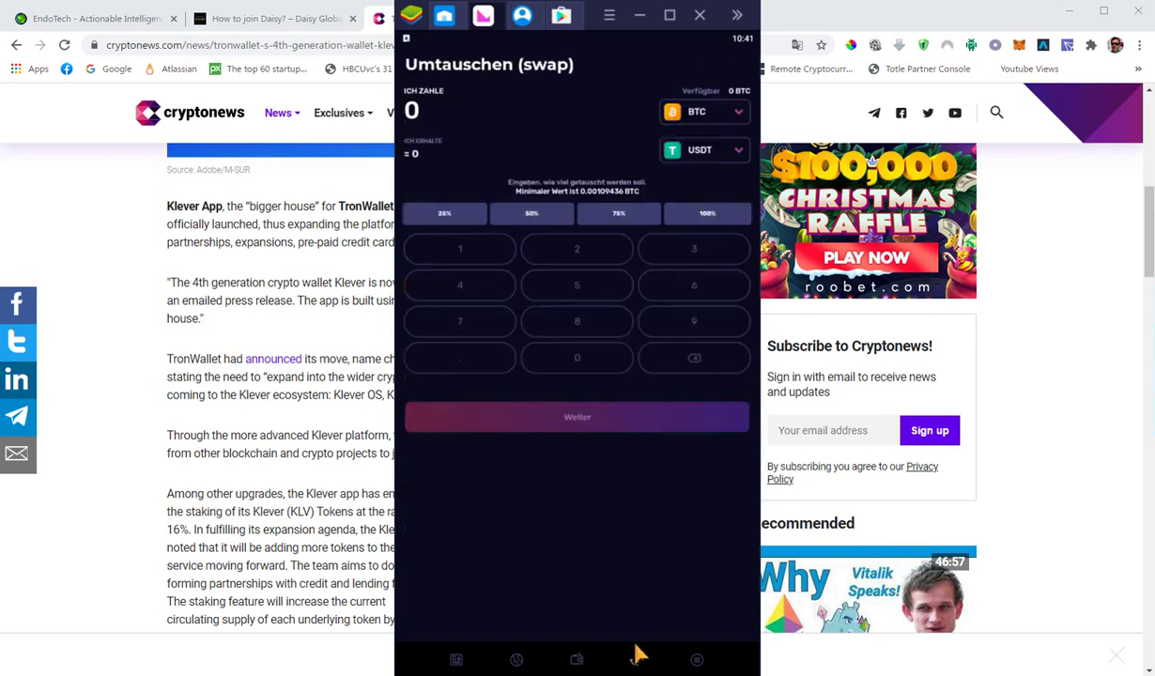
click(699, 112)
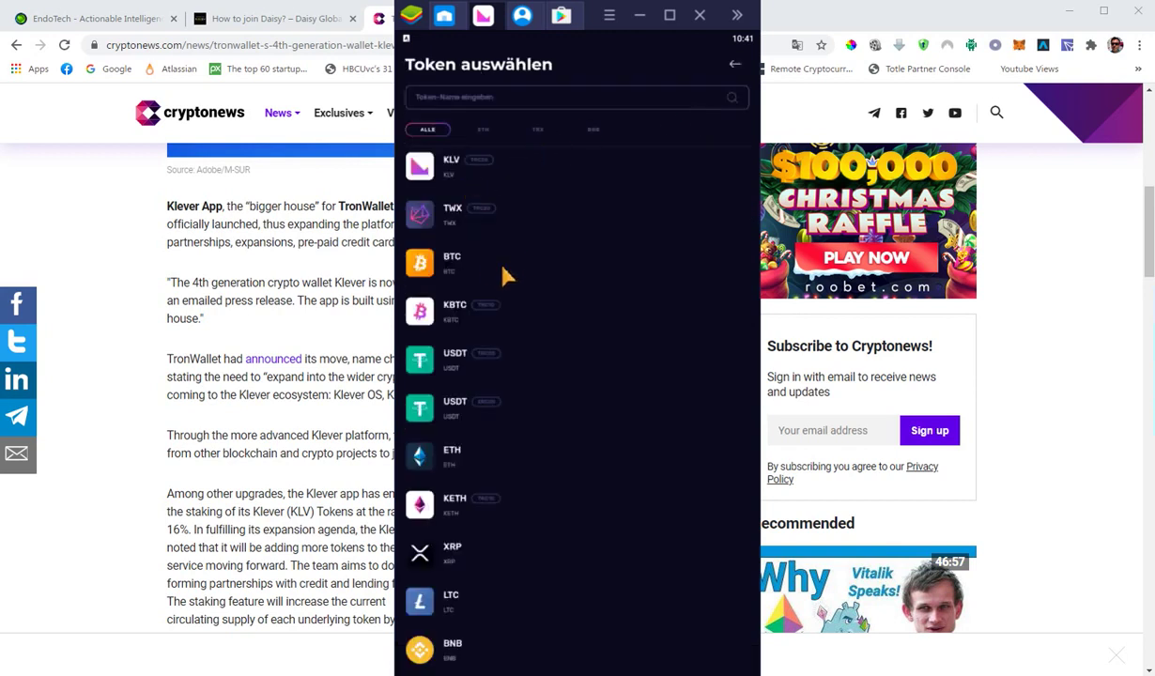
click(457, 272)
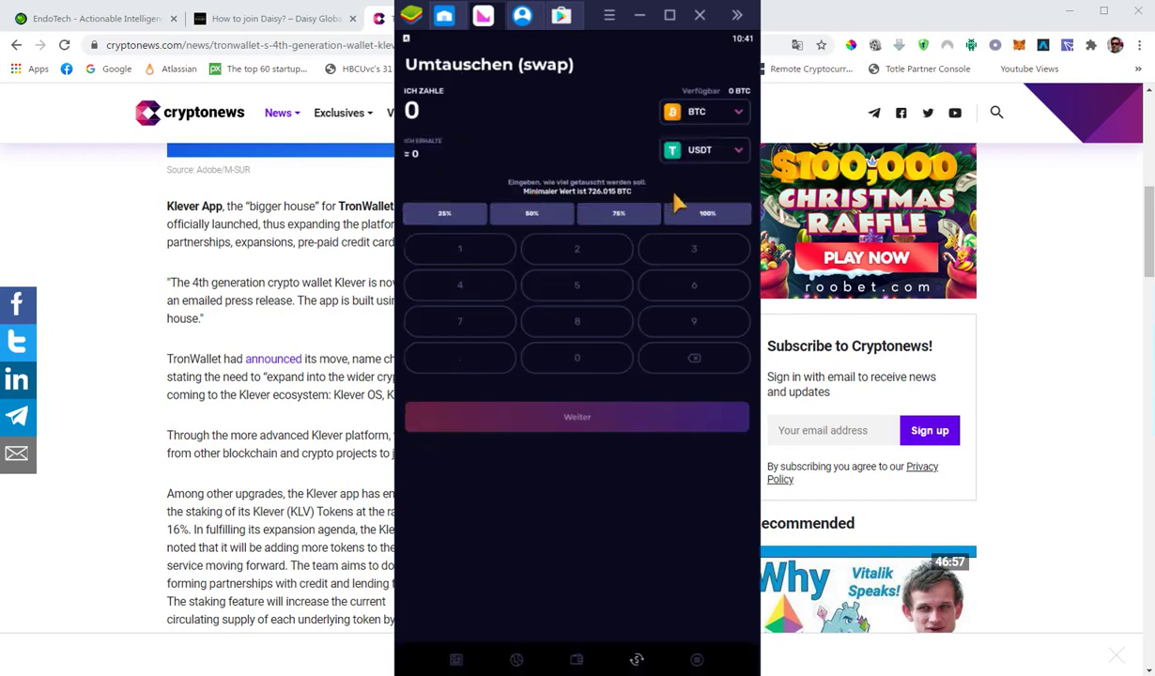
click(712, 158)
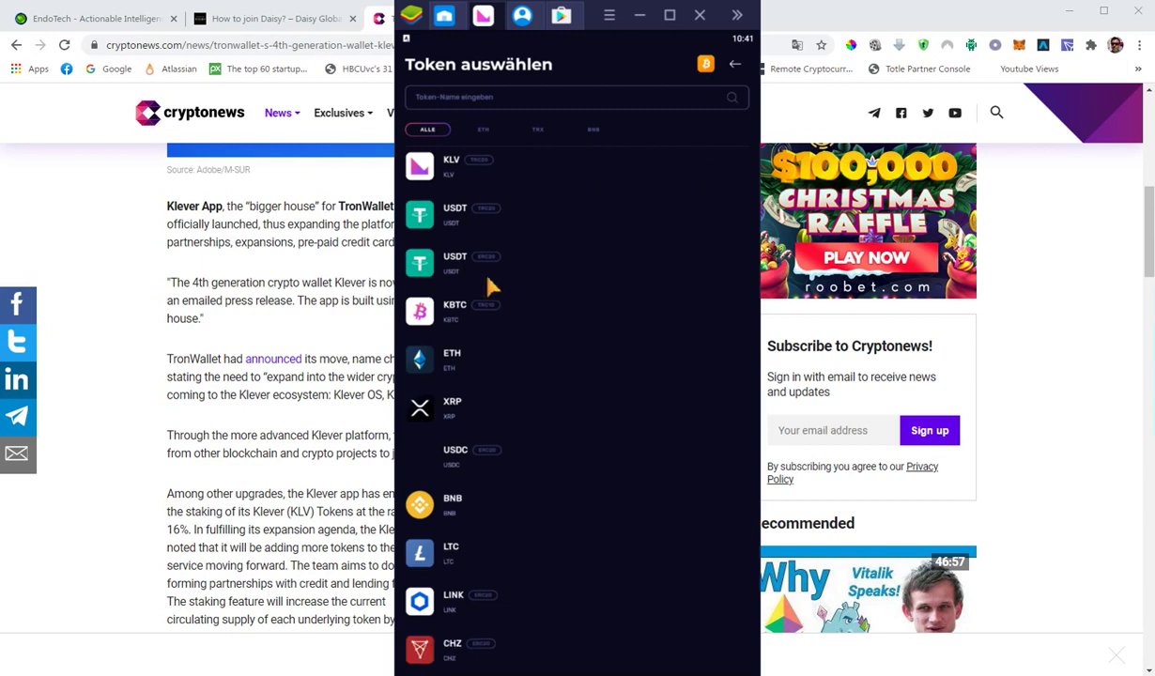
scroll(474, 395, down, 3)
click(453, 550)
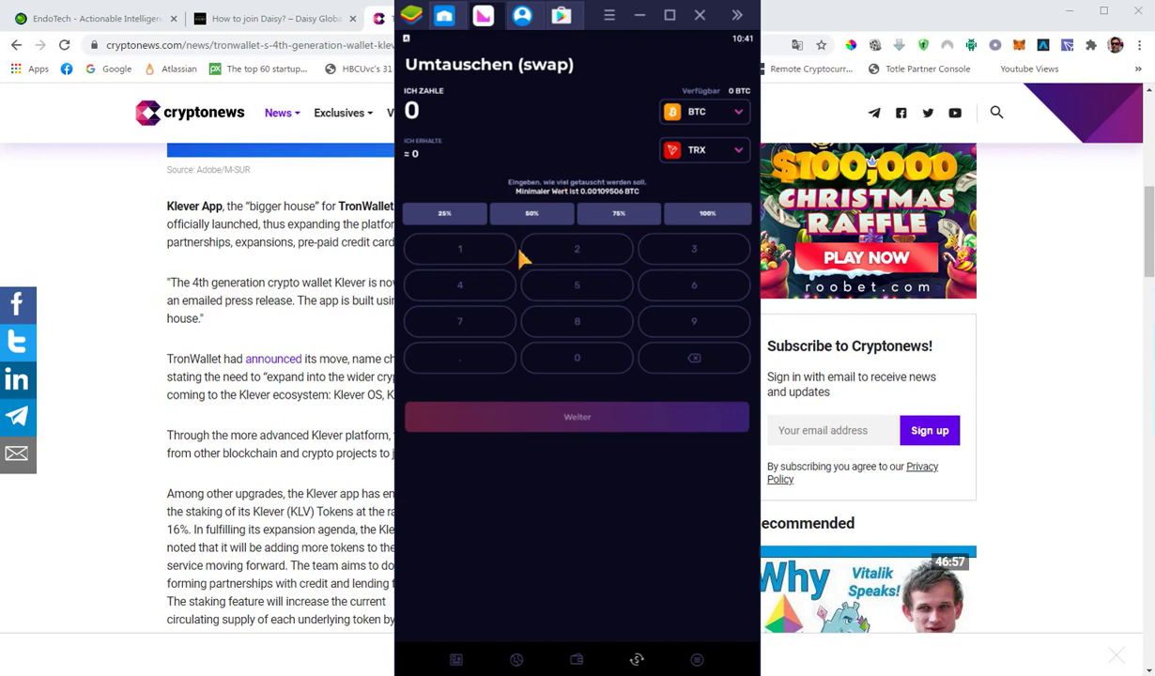
click(459, 255)
click(481, 365)
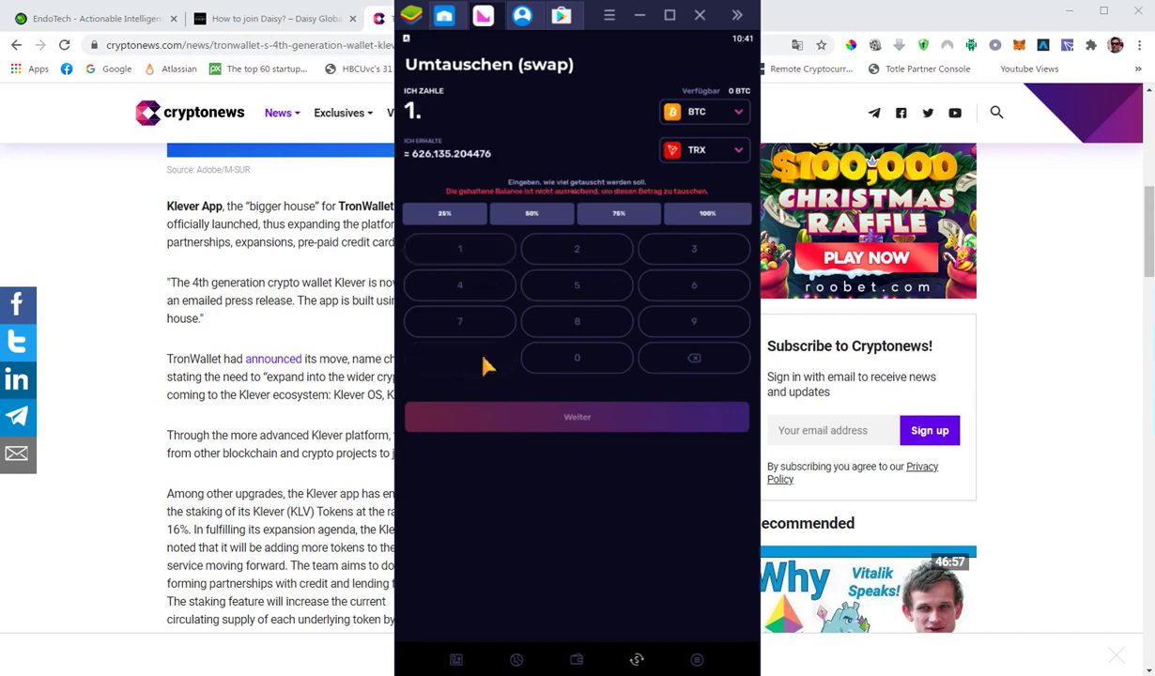
click(587, 367)
Return to the portfolio and open the KLV account listed under the TRON tokens.
click(576, 659)
scroll(534, 408, down, 5)
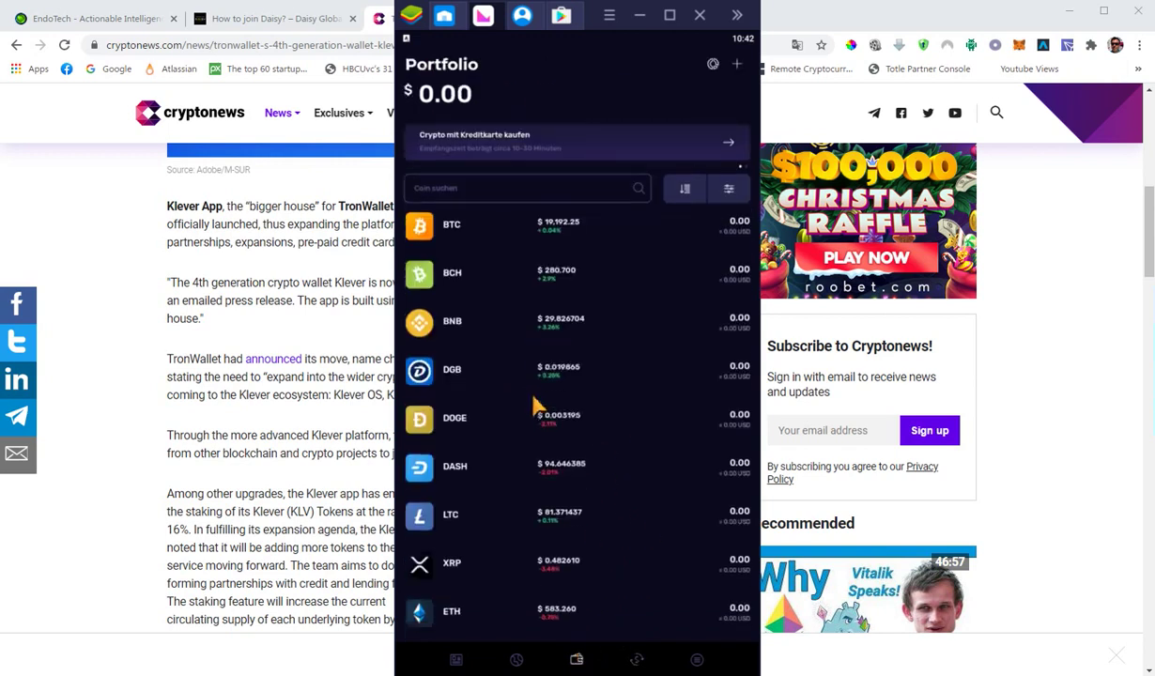
scroll(540, 472, down, 2)
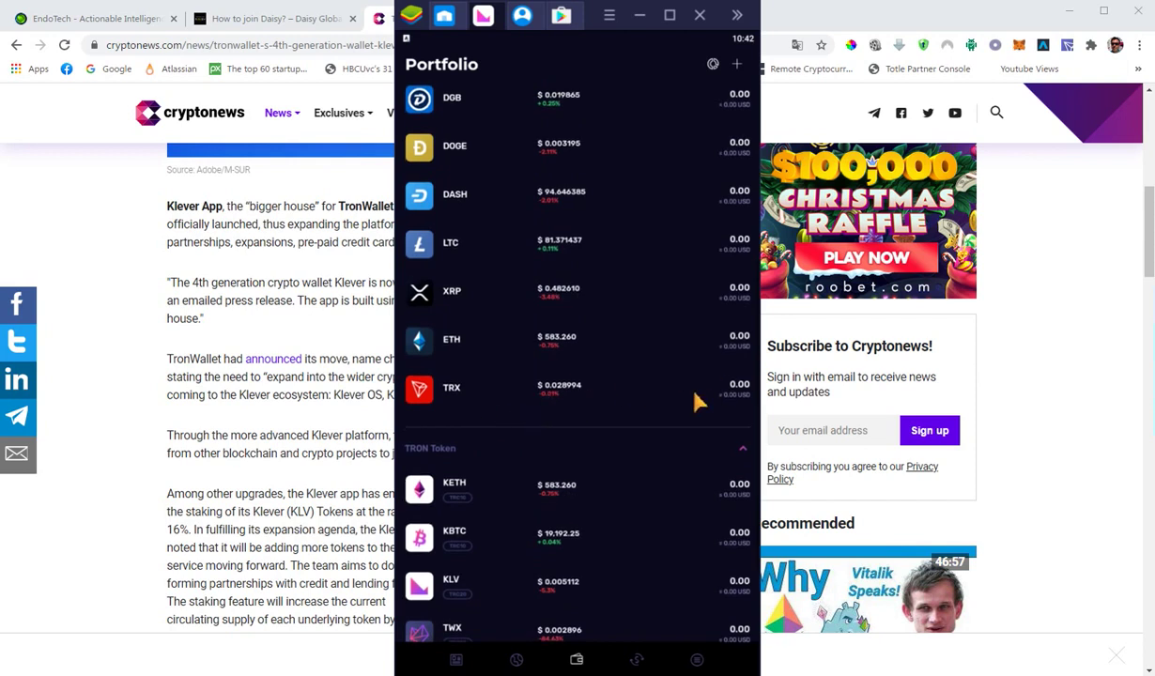
scroll(590, 406, down, 4)
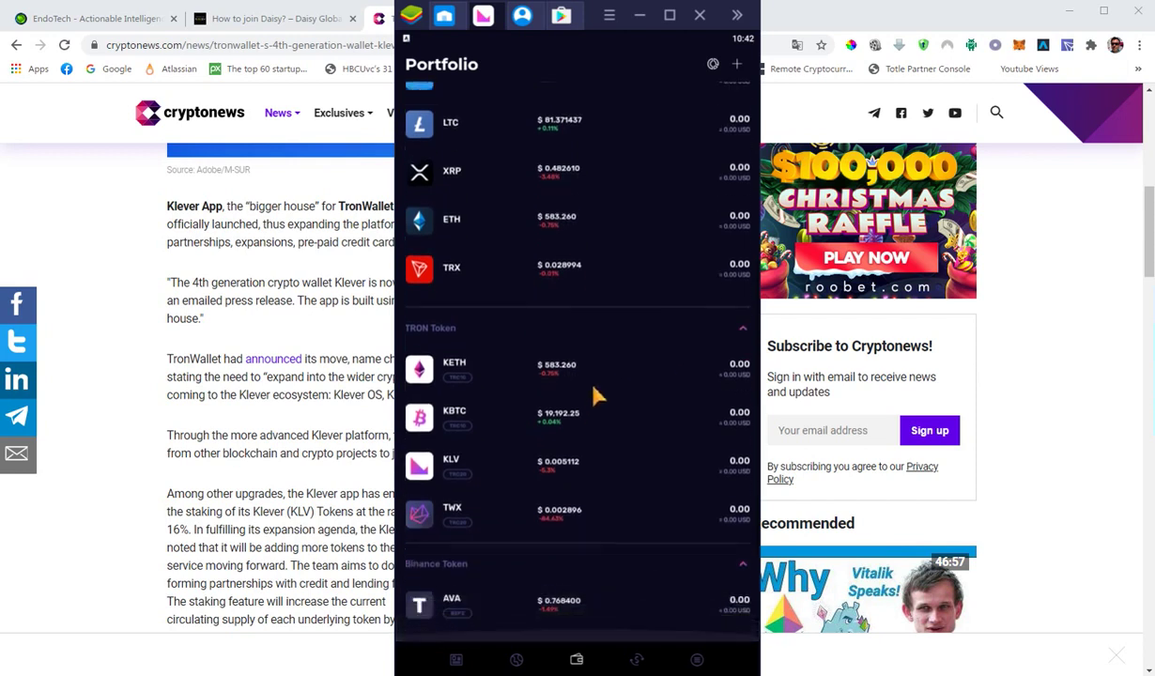
click(456, 470)
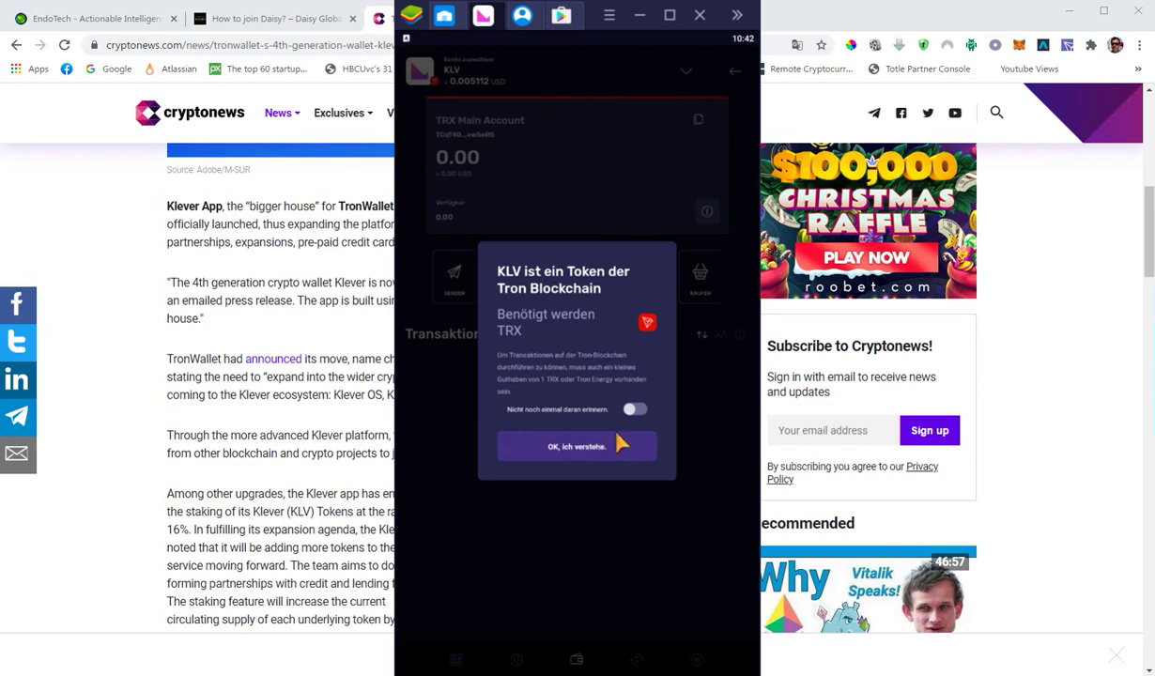
Acknowledge the KLV token notice, leave the account, and open Klever's built-in browser with camera and media access allowed.
click(596, 445)
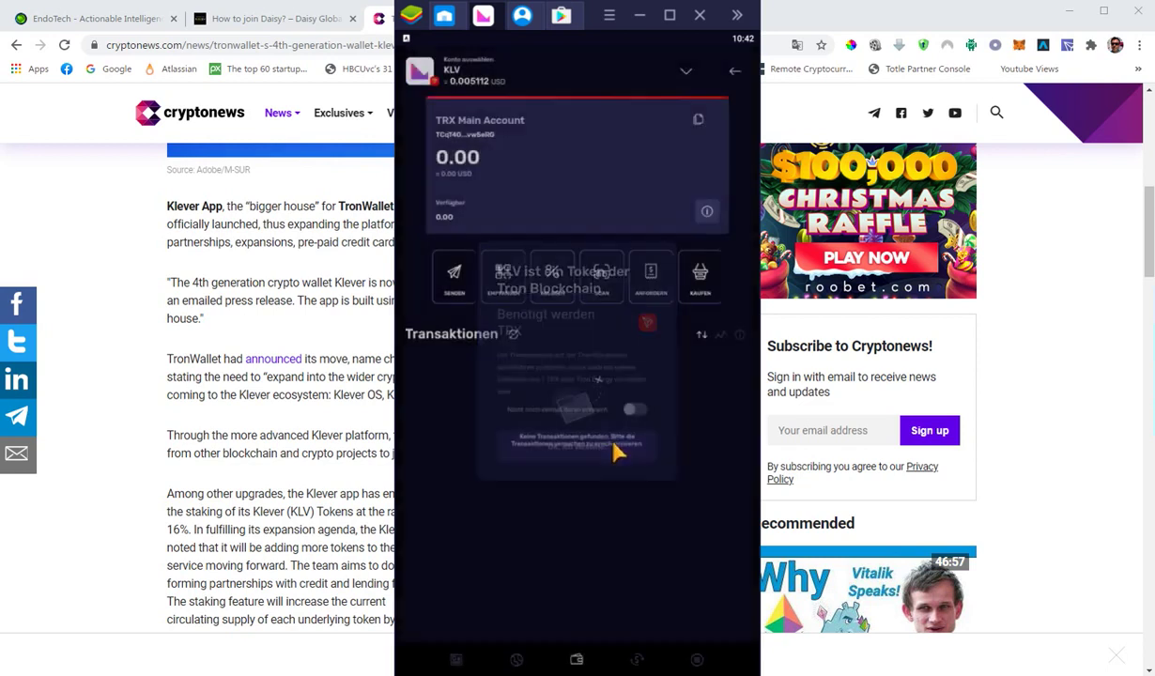
click(734, 71)
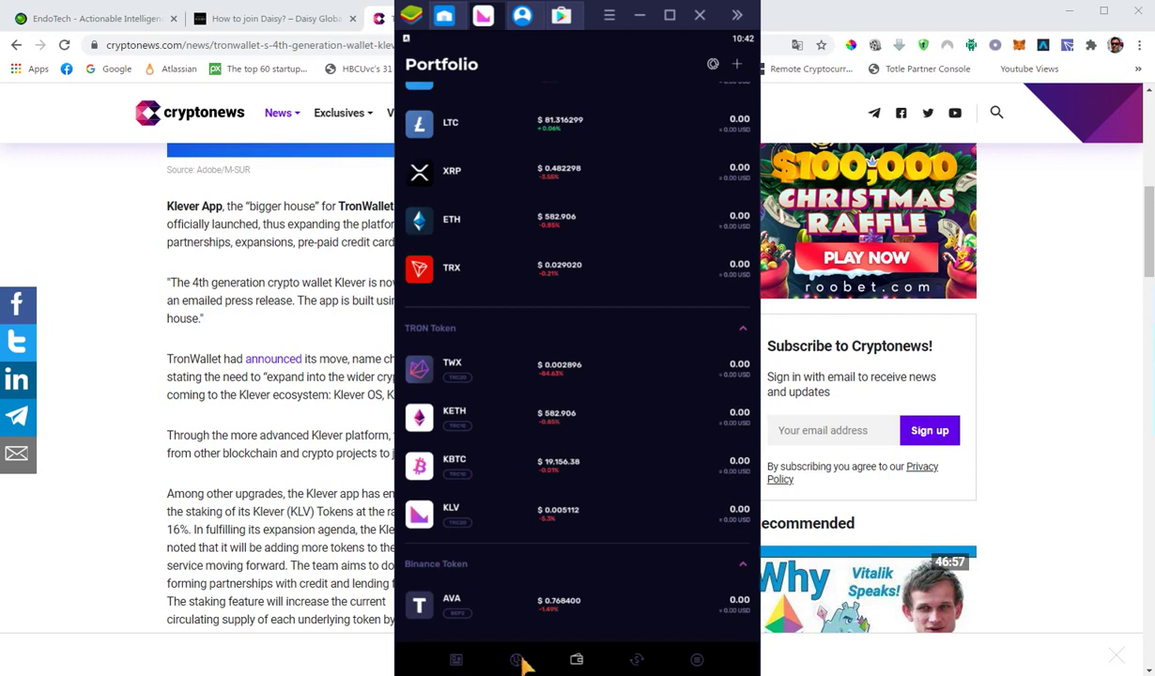
click(516, 660)
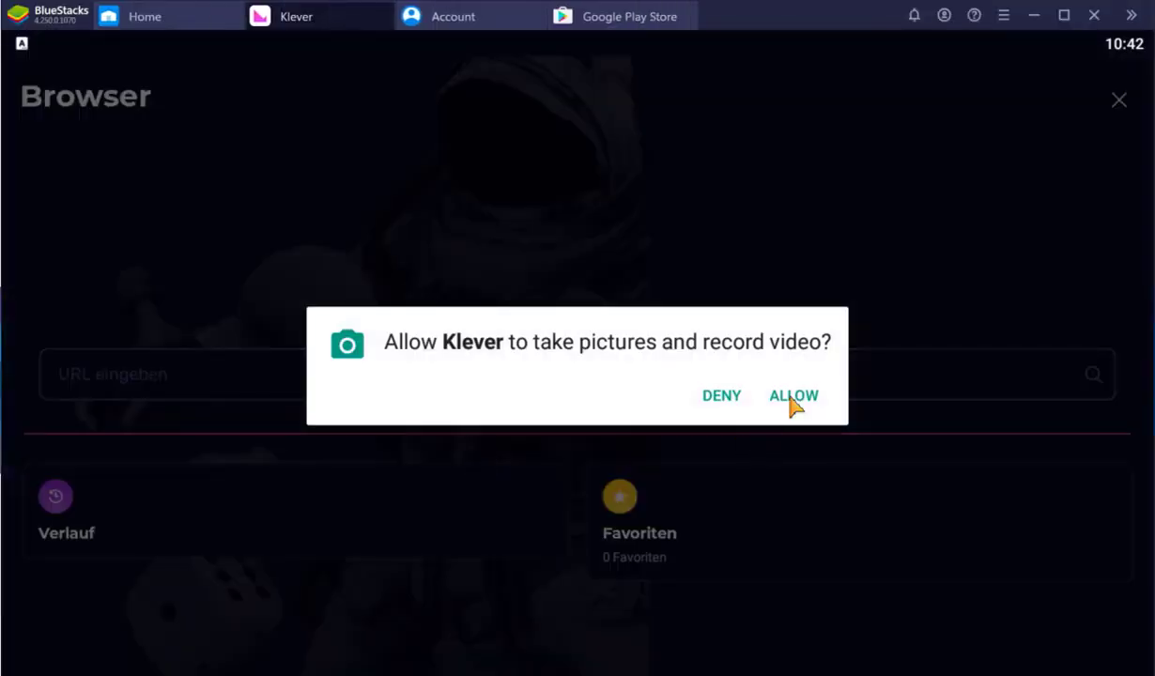
click(793, 402)
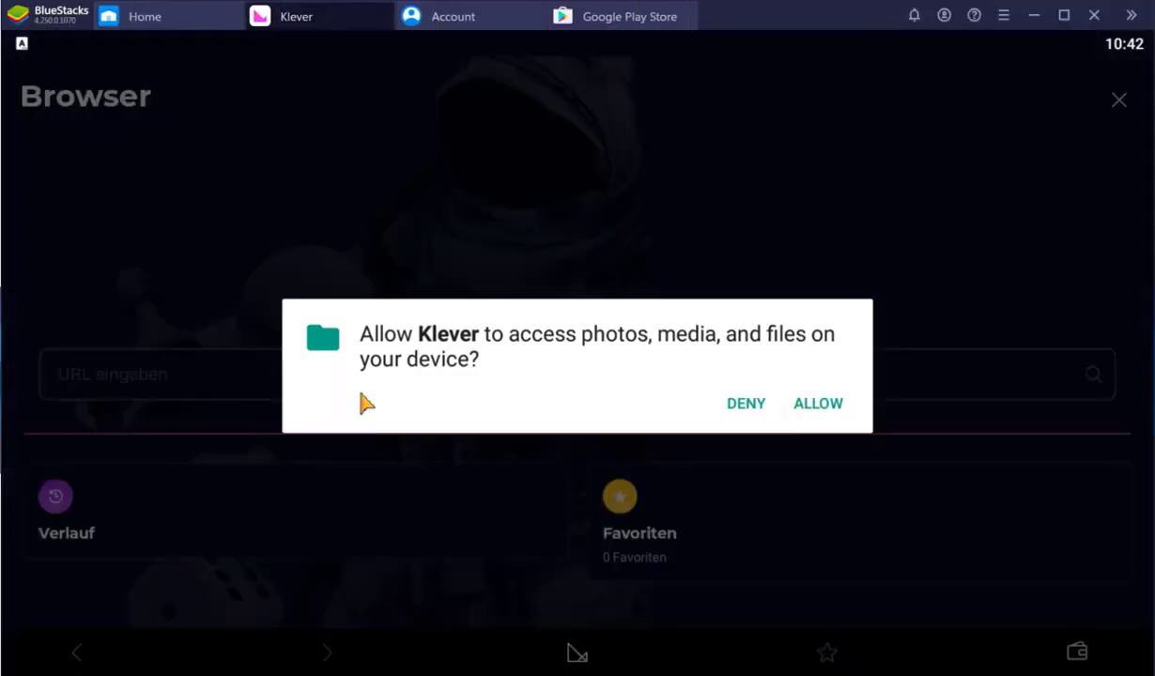
click(817, 404)
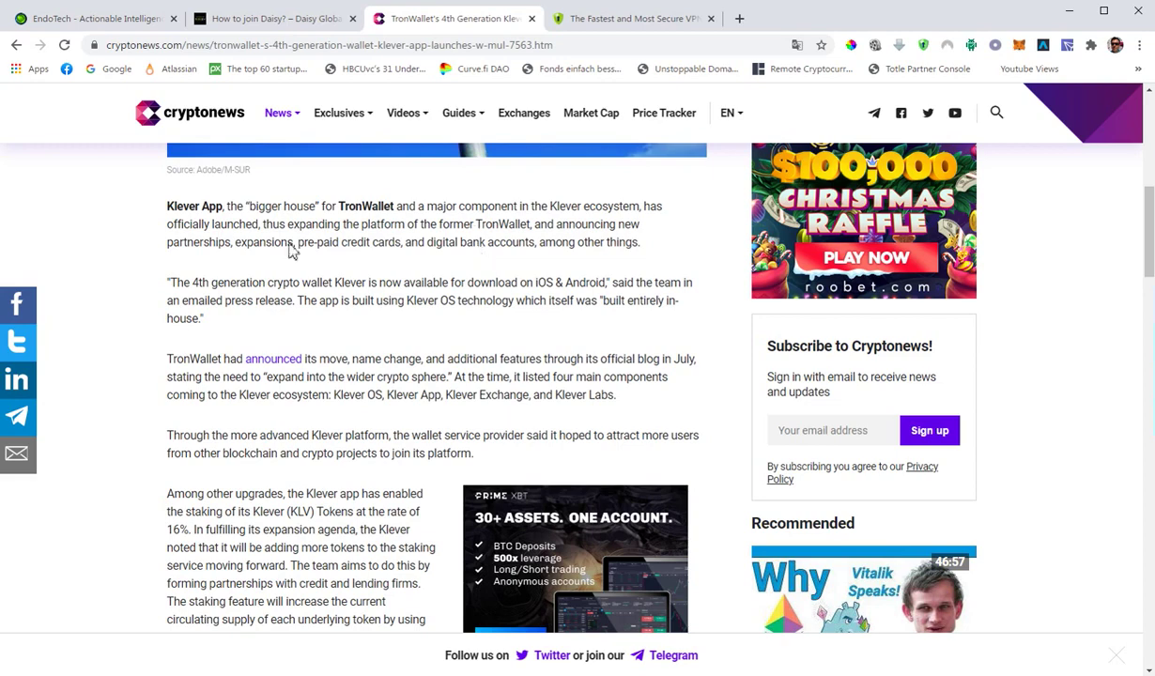
Switch to the "How to join Daisy?" article in Chrome and review its illustrated instructions for finding the Klever web browser.
click(279, 33)
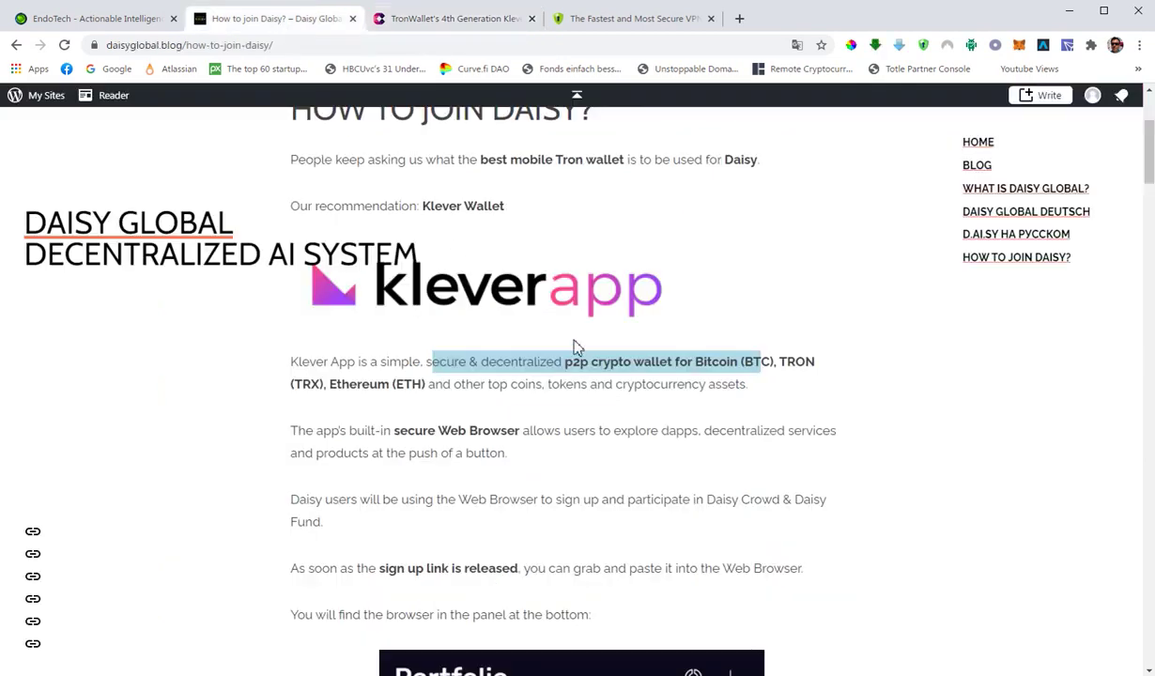
scroll(588, 355, down, 4)
scroll(657, 385, down, 6)
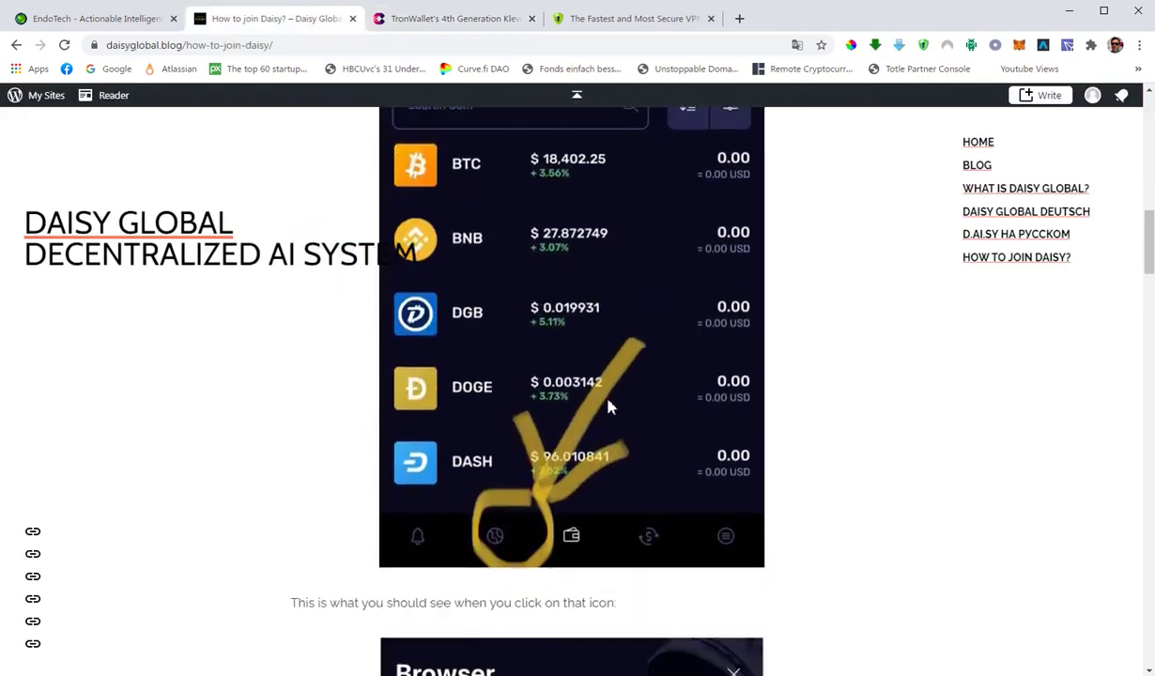
scroll(570, 384, down, 7)
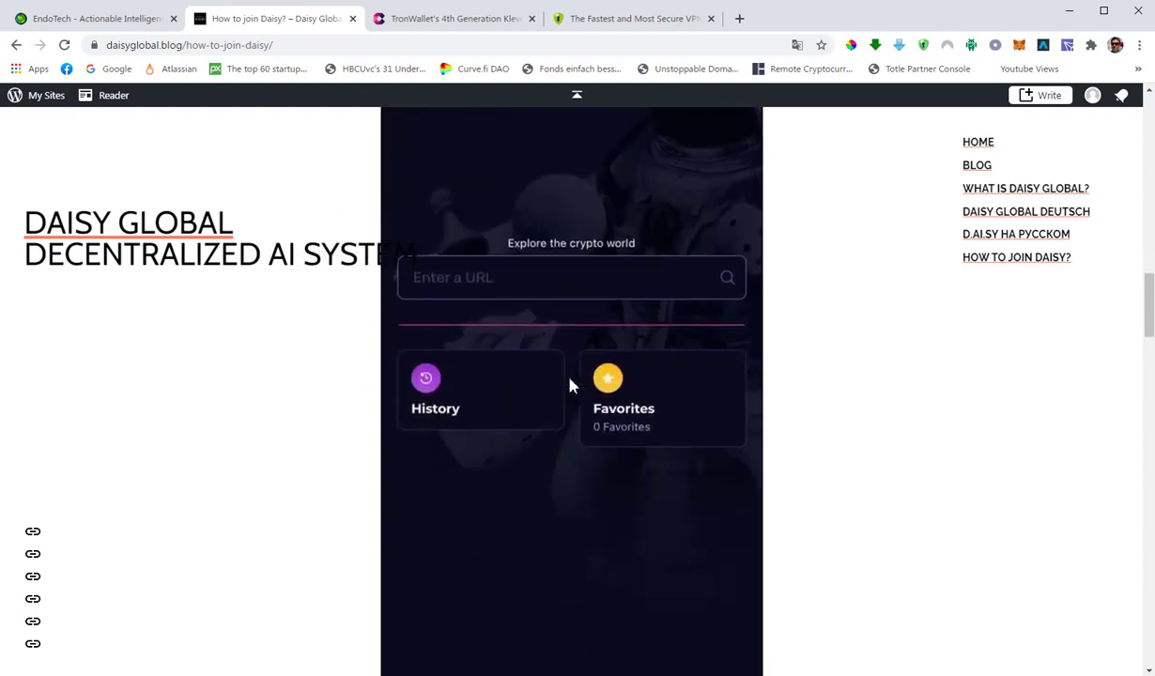
scroll(569, 385, up, 3)
scroll(570, 385, up, 6)
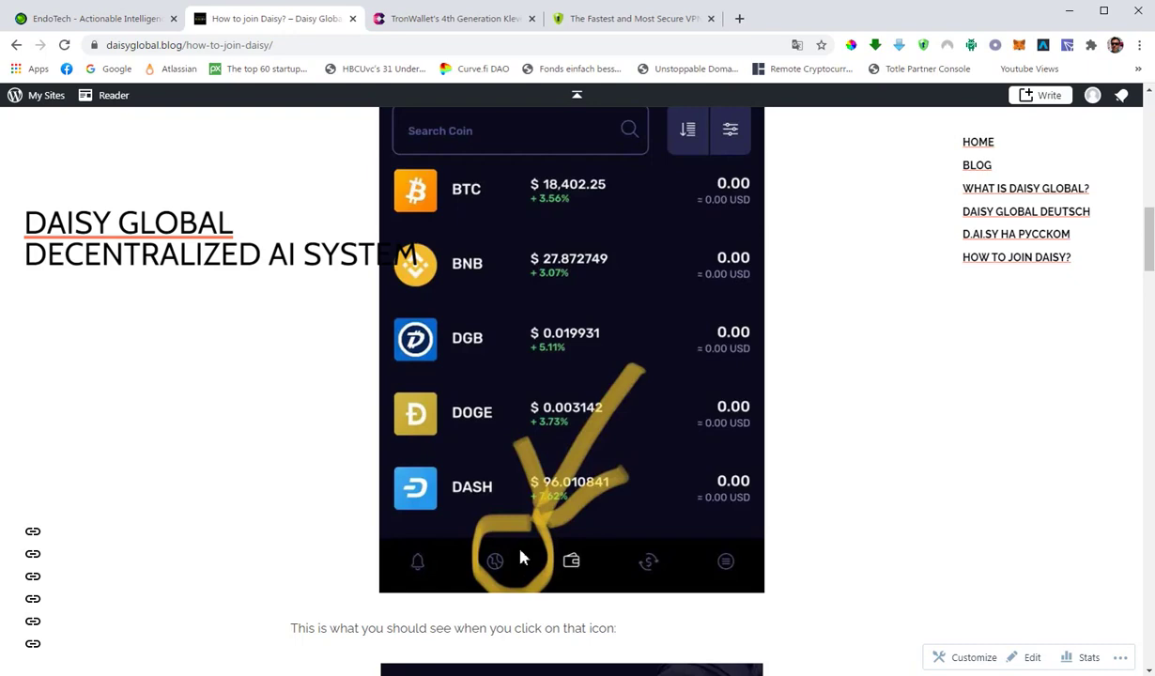
Review the article's instructions for swapping Bitcoin or Ethereum to Tron and its closing review and Telegram group links.
scroll(564, 491, down, 2)
scroll(564, 489, down, 20)
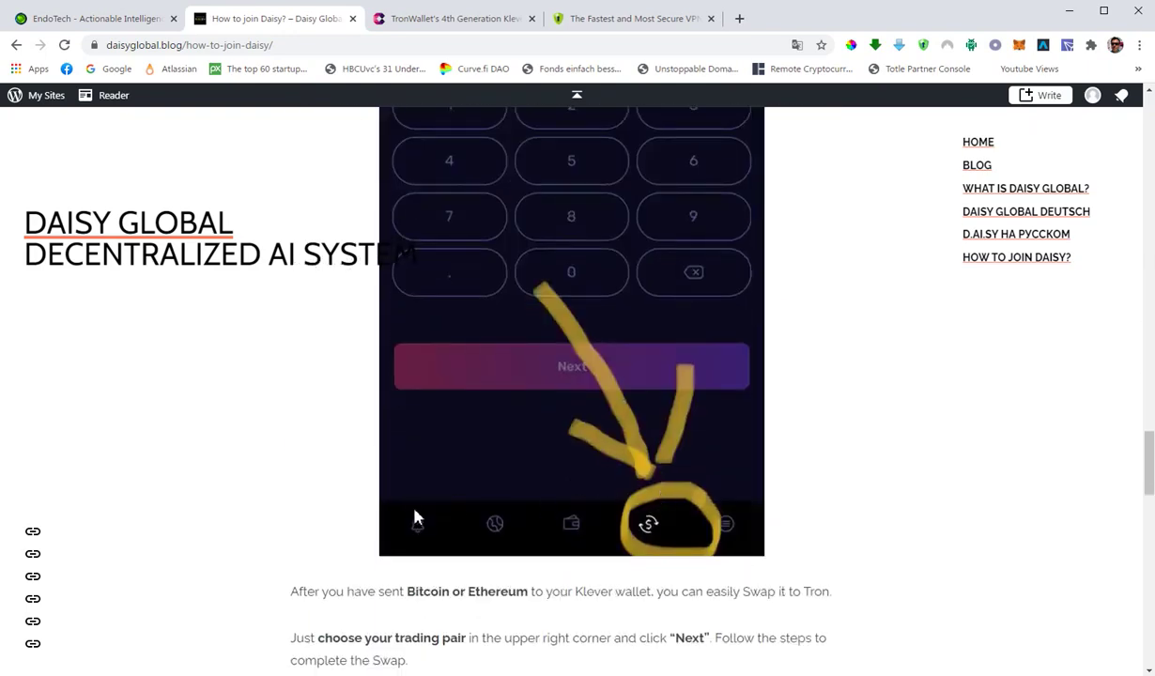
scroll(413, 455, down, 2)
scroll(413, 454, down, 2)
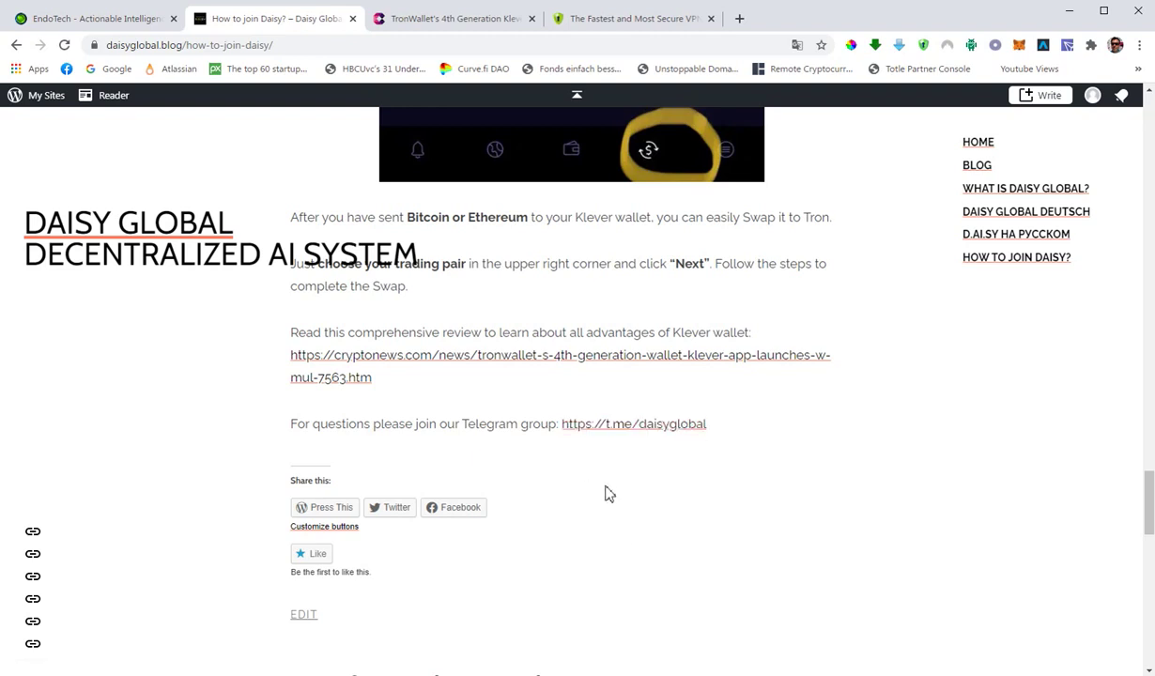
scroll(609, 490, down, 2)
scroll(601, 422, up, 3)
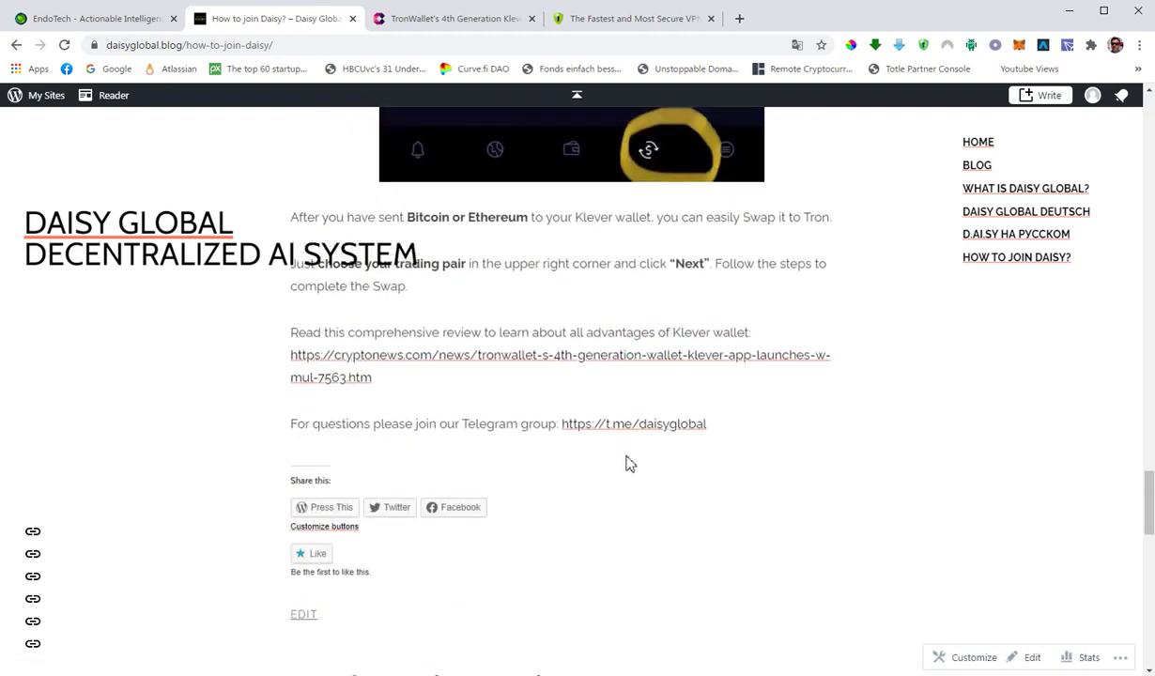